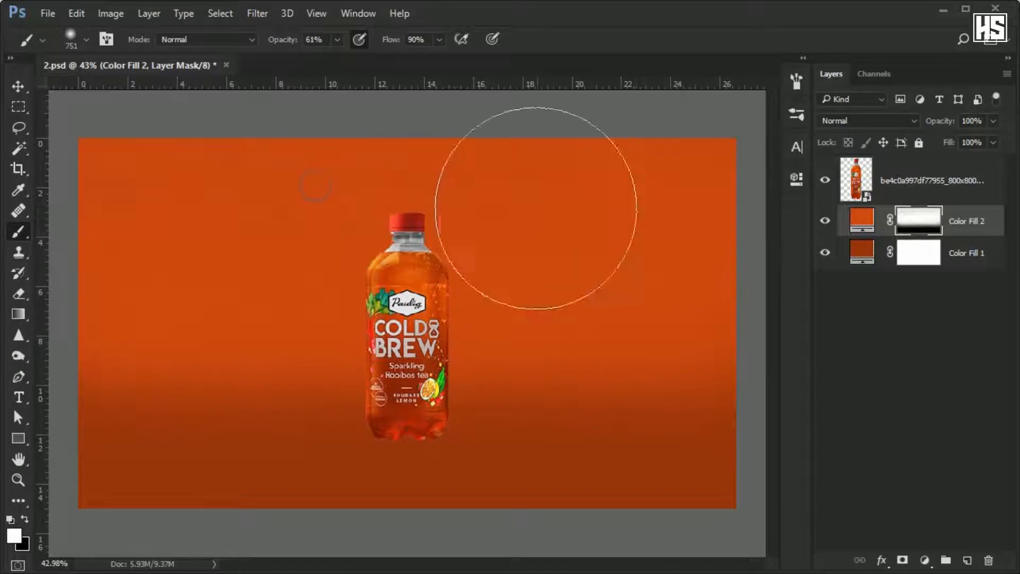
Brush white over the left side of the Color Fill 2 mask to even out the backdrop.
left_click_drag(126, 299, 123, 290)
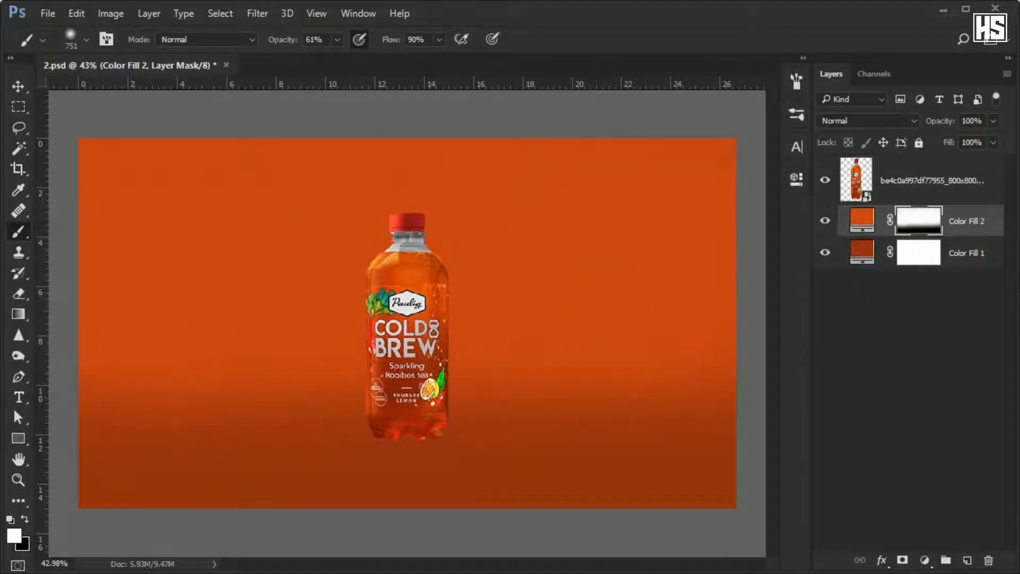
Add a solid color fill of #323232 above Color Fill 2 and invert its mask to black.
left_click(918, 561)
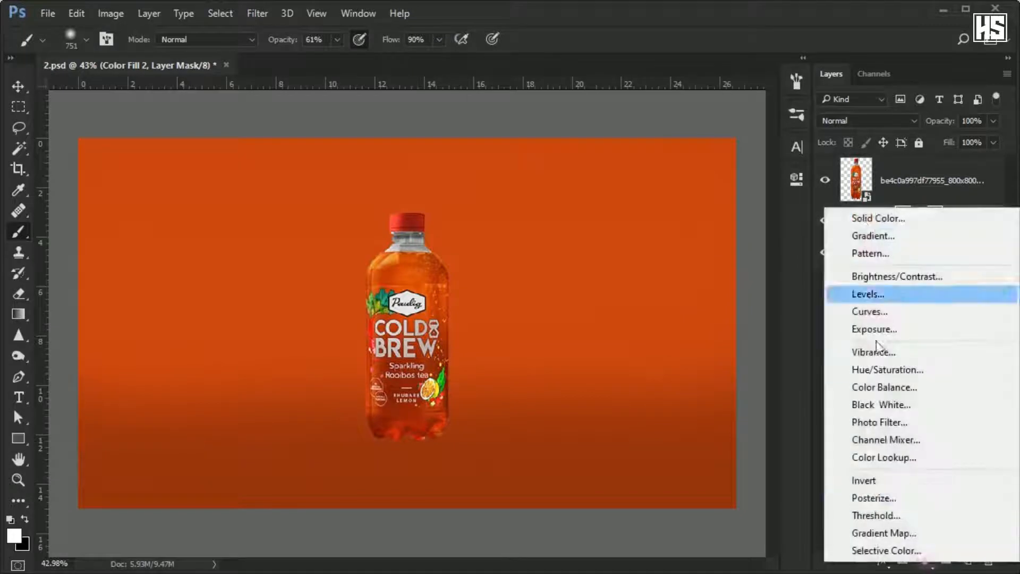
left_click(875, 215)
left_click(583, 279)
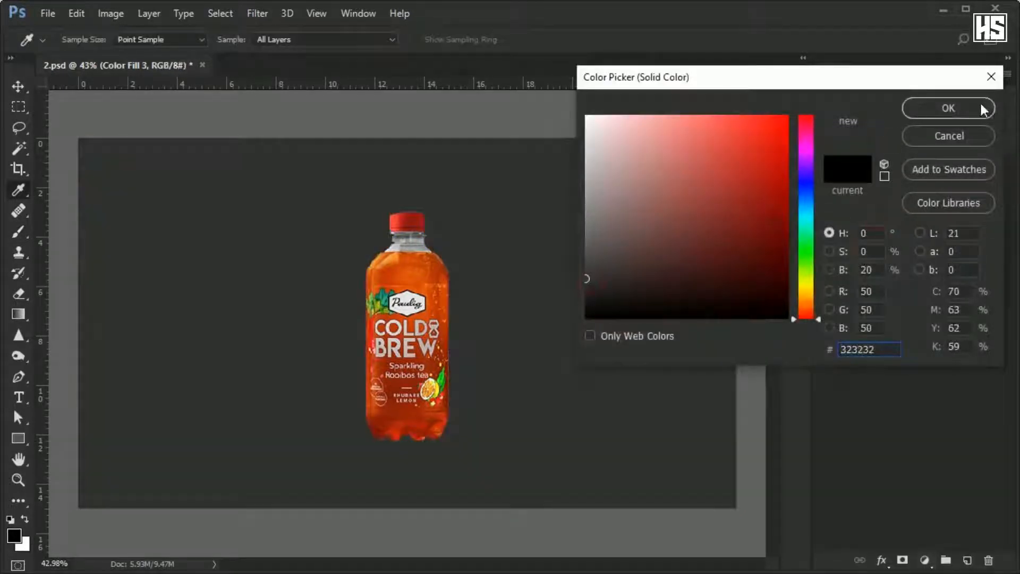
left_click(982, 110)
left_click(918, 220)
key("ctrl+i")
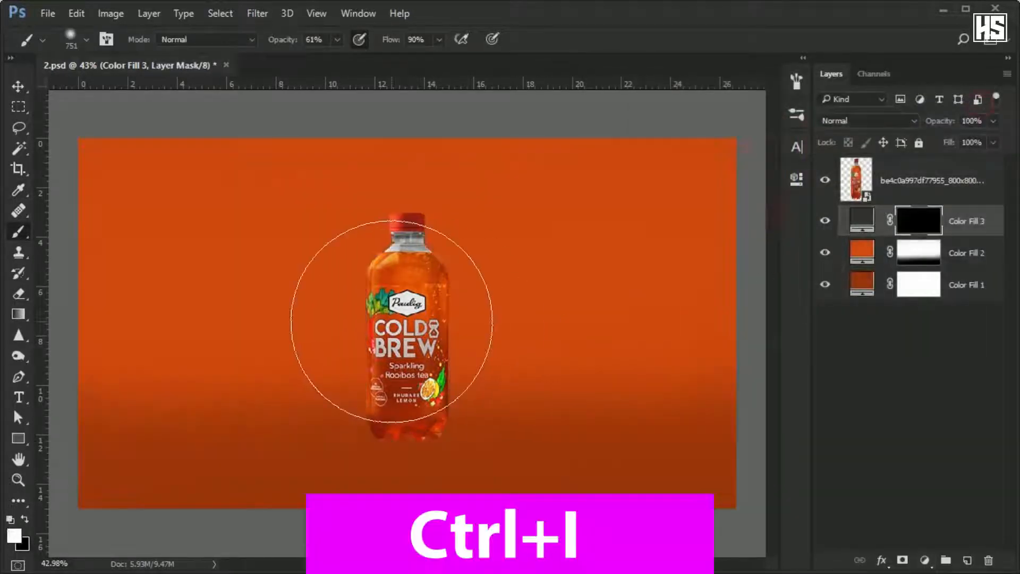
Brush the area around the bottle on the Color Fill 3 mask, invert the mask, and paint black over its center to form a vignette.
mouse_move(392, 320)
left_mouse_down()
mouse_move(463, 331)
mouse_move(359, 356)
mouse_move(464, 357)
mouse_move(275, 266)
mouse_move(307, 372)
mouse_move(537, 317)
mouse_move(385, 269)
mouse_move(532, 342)
mouse_move(272, 289)
mouse_move(527, 268)
mouse_move(520, 405)
left_mouse_up()
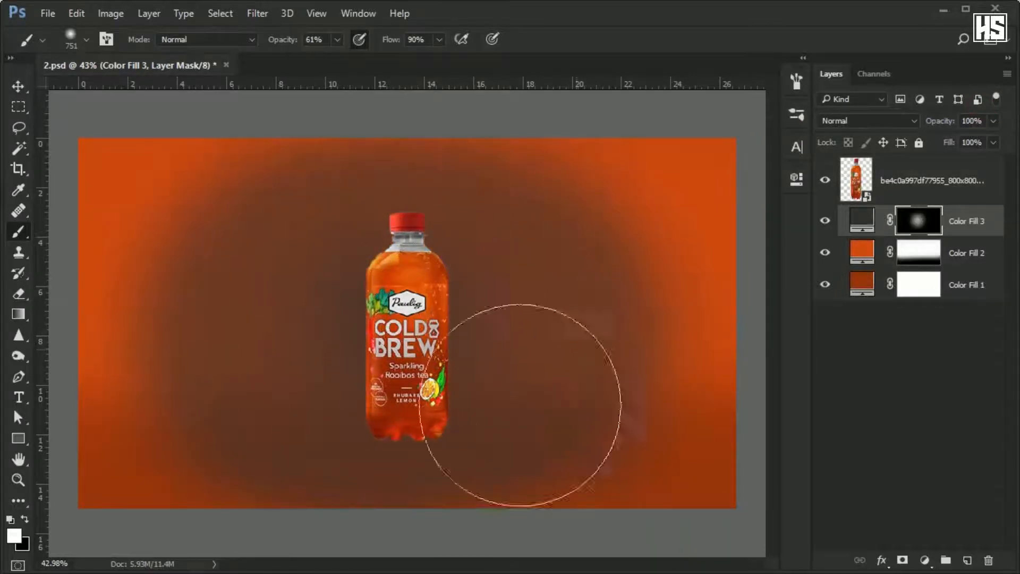
key("ctrl+i")
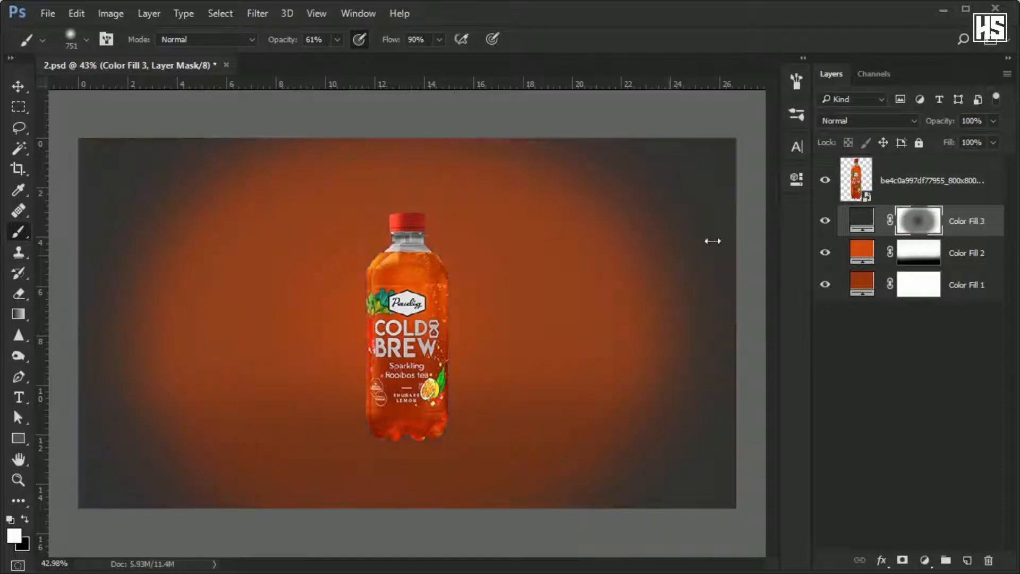
key("x")
mouse_move(404, 294)
left_mouse_down()
mouse_move(449, 280)
mouse_move(365, 271)
mouse_move(503, 259)
mouse_move(304, 260)
mouse_move(327, 295)
mouse_move(523, 298)
left_mouse_up()
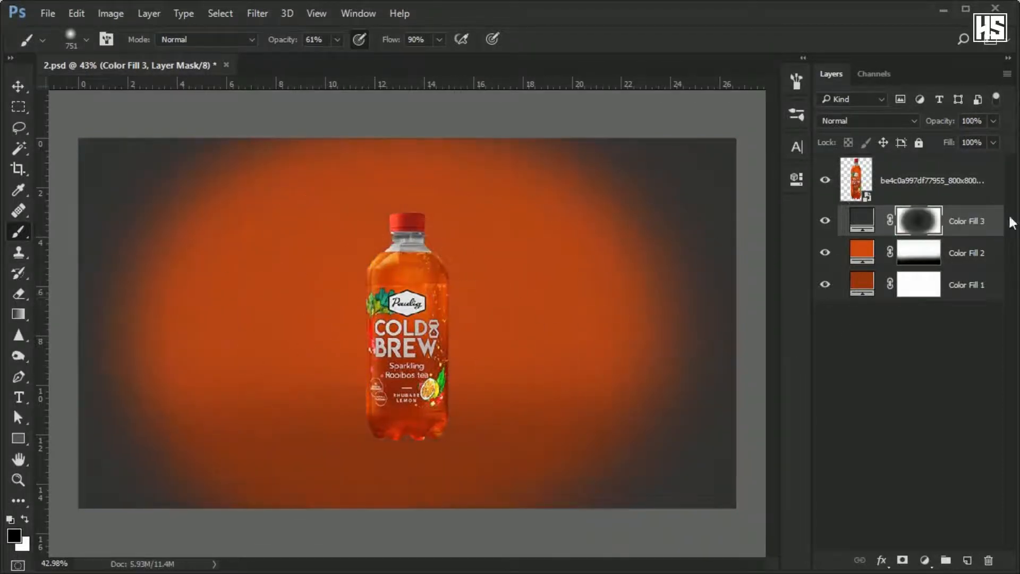
Set the vignette layer's blend mode to Multiply and its fill to 27%.
left_click(866, 121)
left_click(849, 170)
left_click(992, 142)
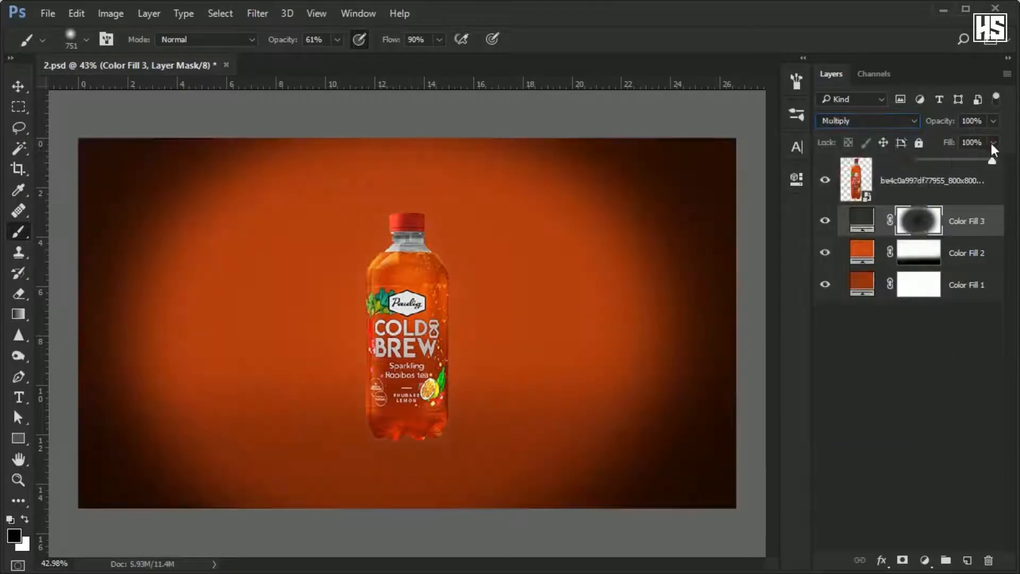
left_click_drag(992, 159, 926, 159)
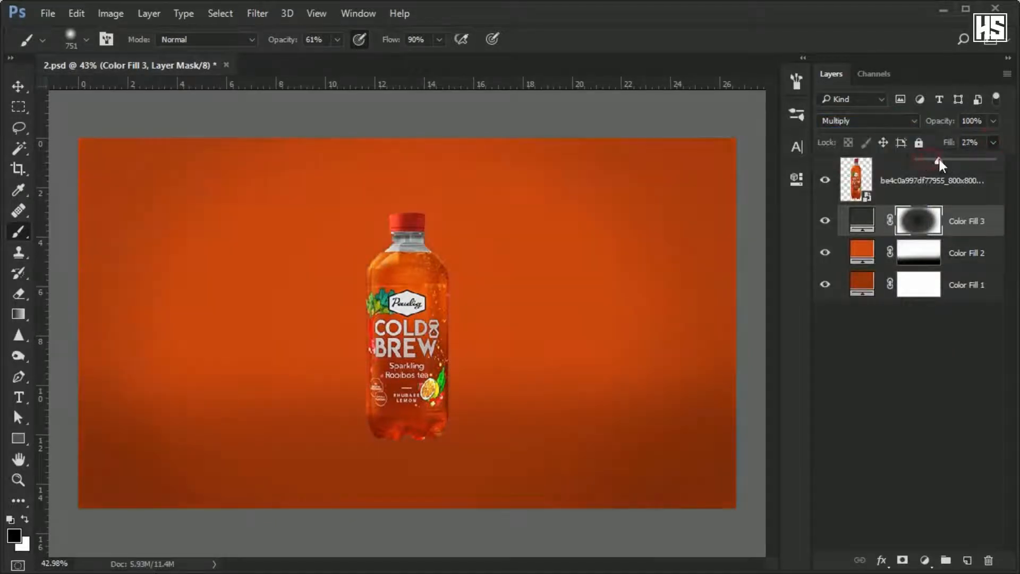
Scale the vignette mask to 130.16% width and 112.59% height, and set the layer's fill to 37%.
key("ctrl+t")
key("ctrl+0")
left_click_drag(632, 198, 700, 181)
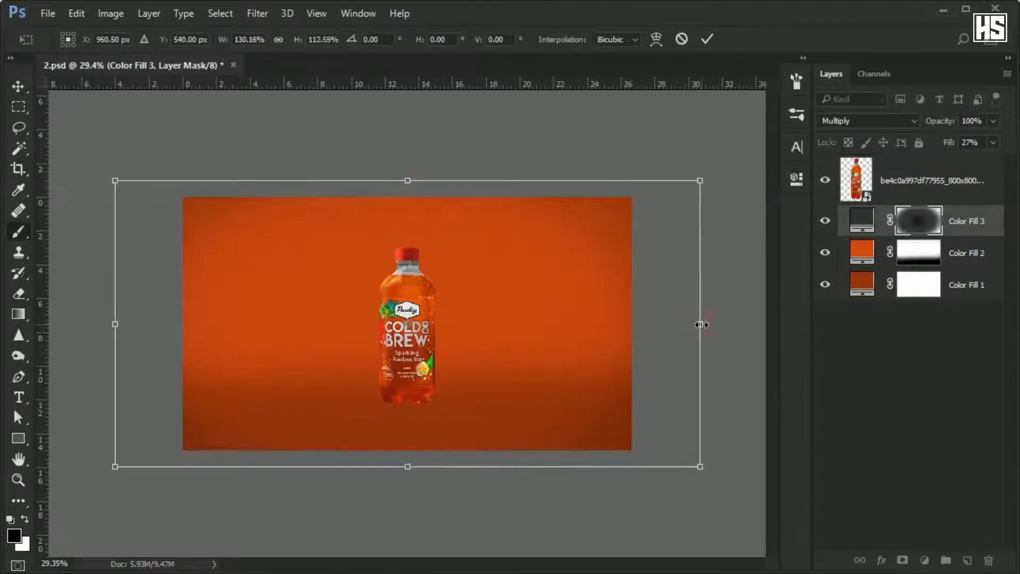
key("Return")
scroll(287, 332, "up", 6)
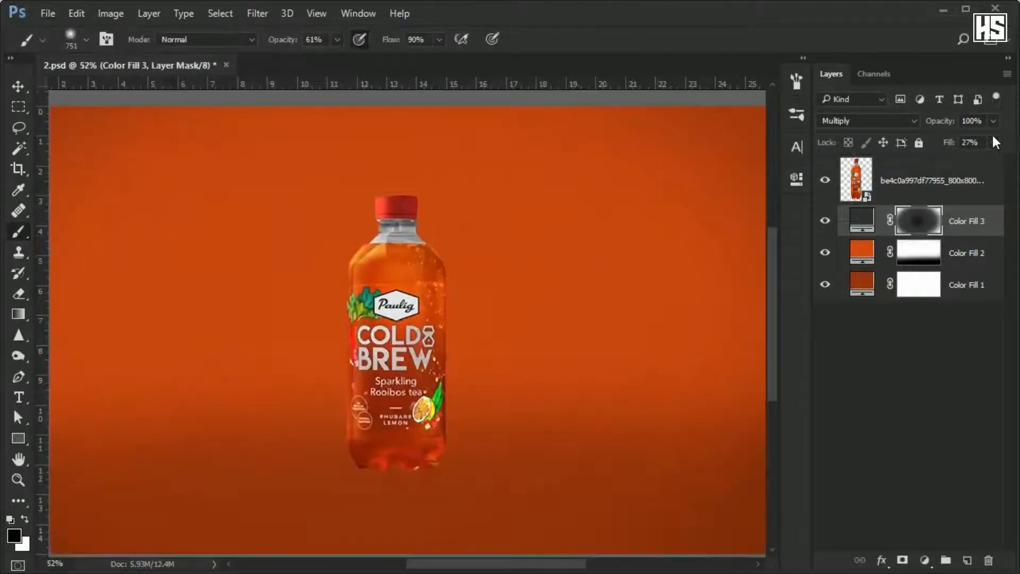
left_click(993, 142)
scroll(433, 239, "down", 2)
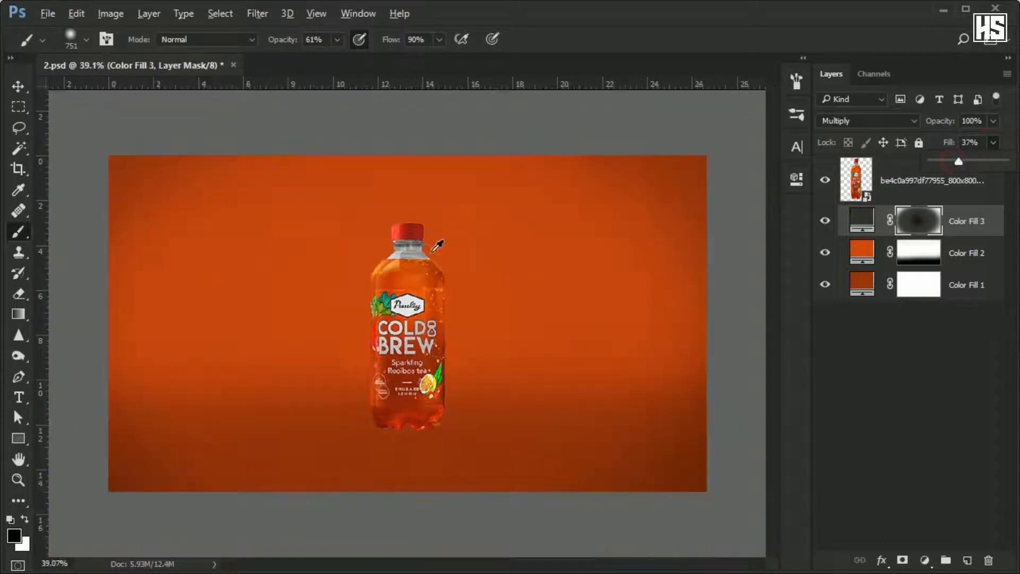
Add a black (#000000) solid color fill layer above Color Fill 3.
left_click(982, 261)
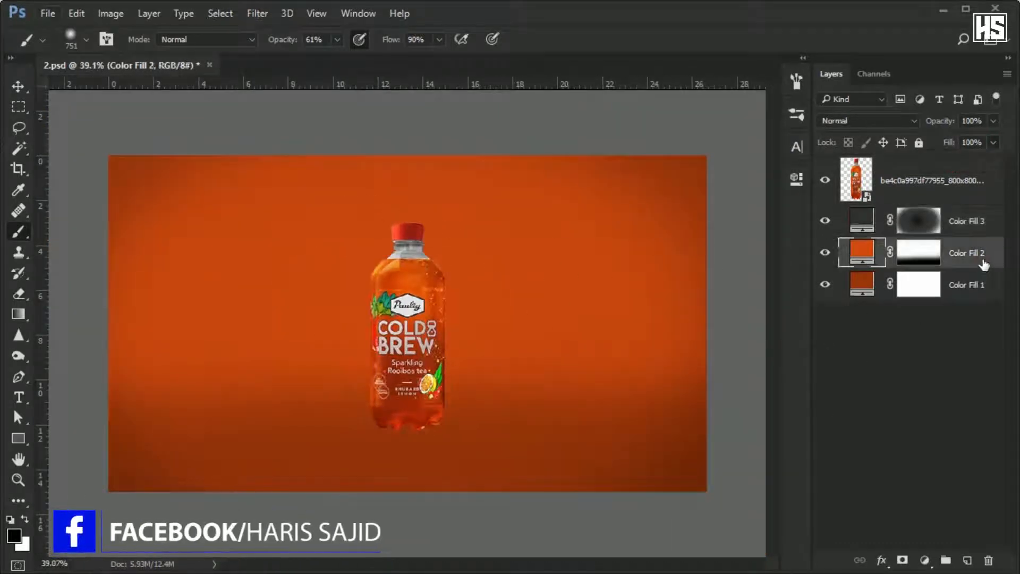
left_click(977, 220)
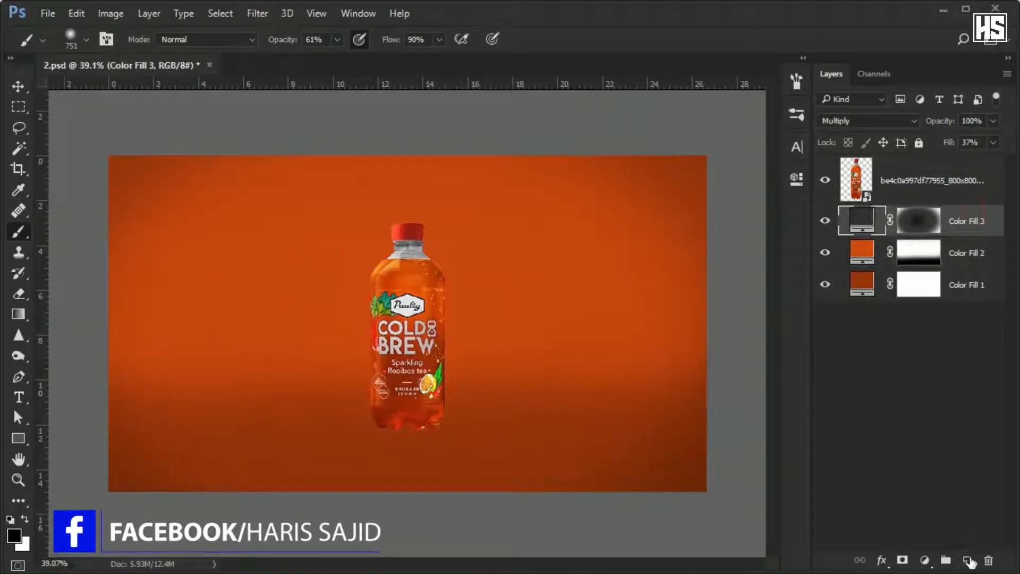
left_click(924, 560)
left_click(879, 212)
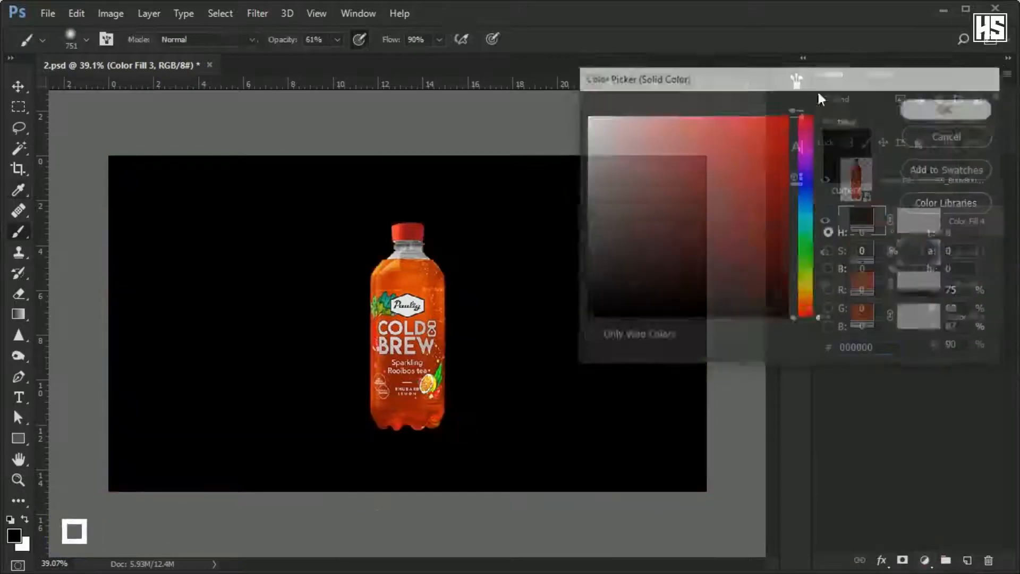
left_click(945, 110)
Render the Clouds filter on the black fill layer, converting it to a smart object.
left_click(257, 13)
left_click(524, 317)
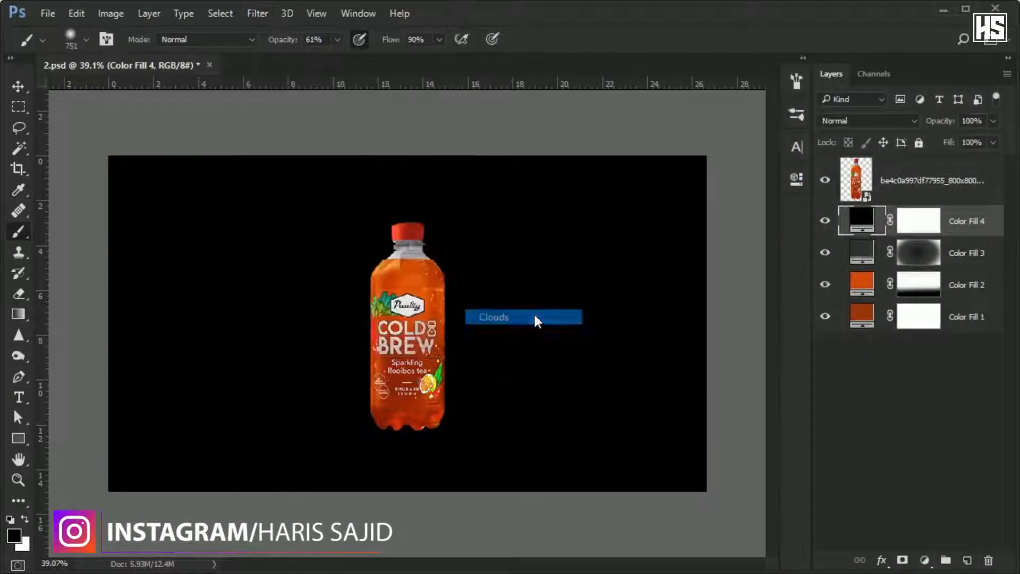
left_click(504, 181)
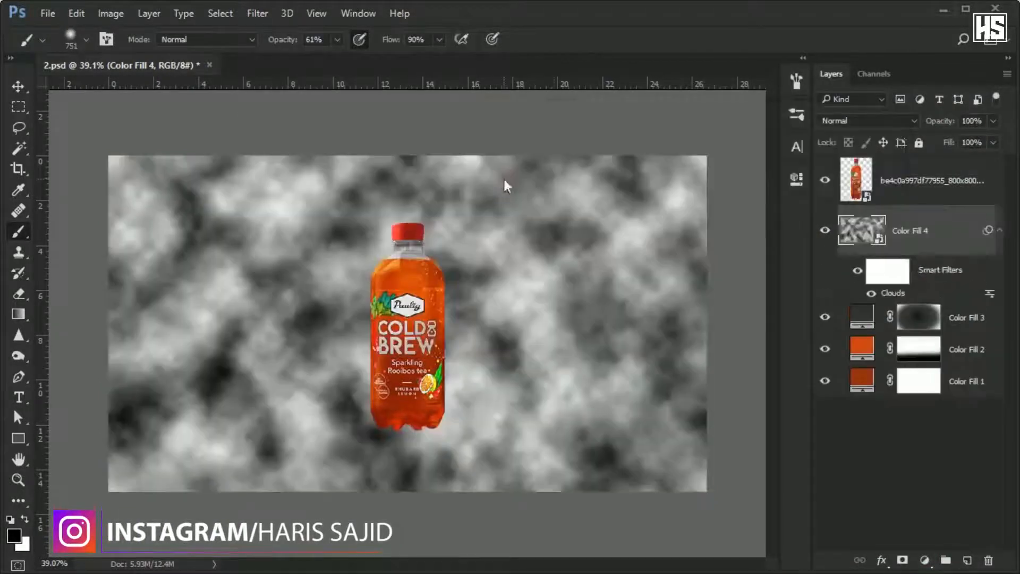
Set the clouds layer's blend mode to Multiply and merge its filter by converting it to a smart object again.
left_click(851, 119)
left_click(841, 171)
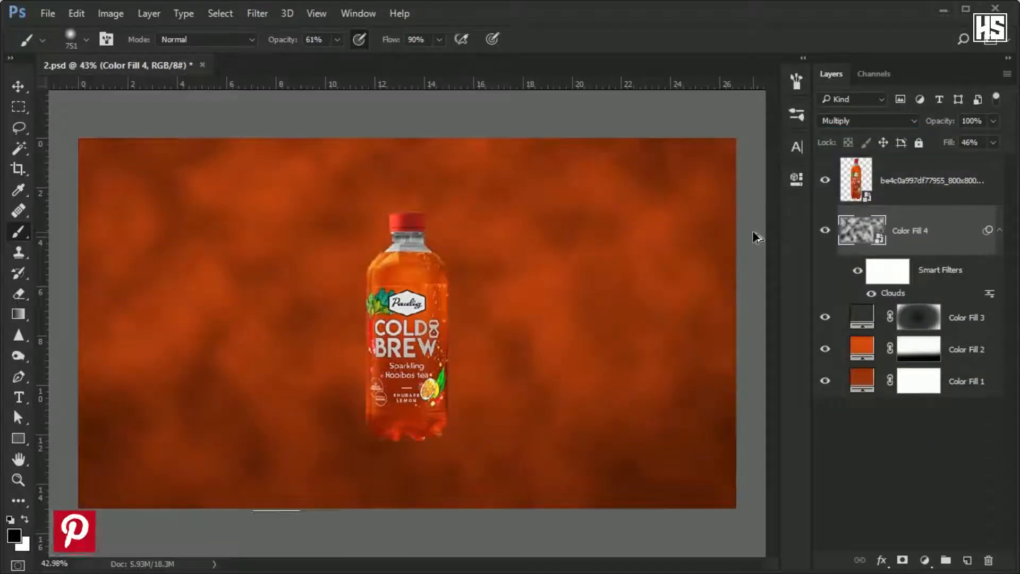
key("ctrl+z")
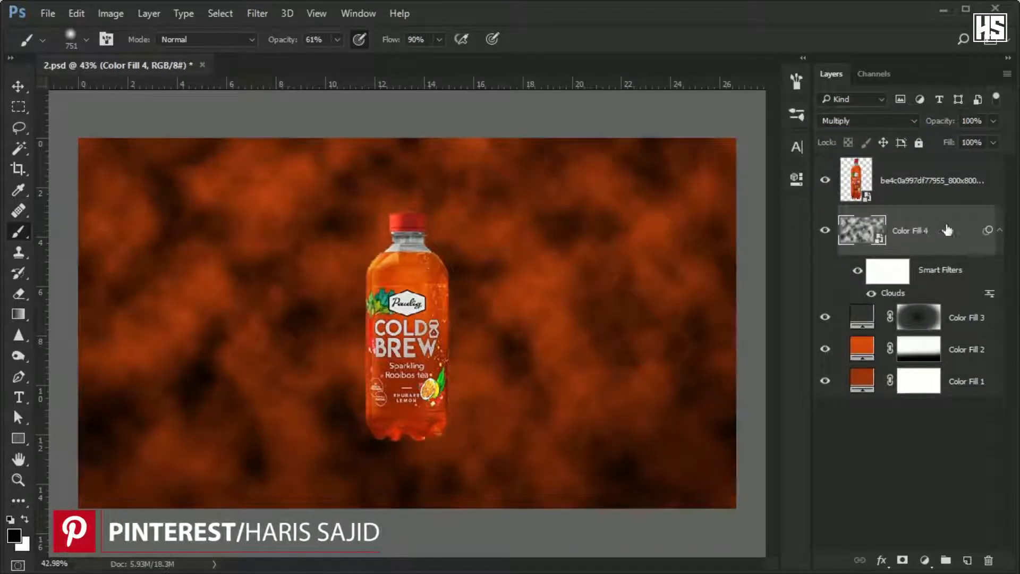
right_click(930, 231)
left_click(789, 130)
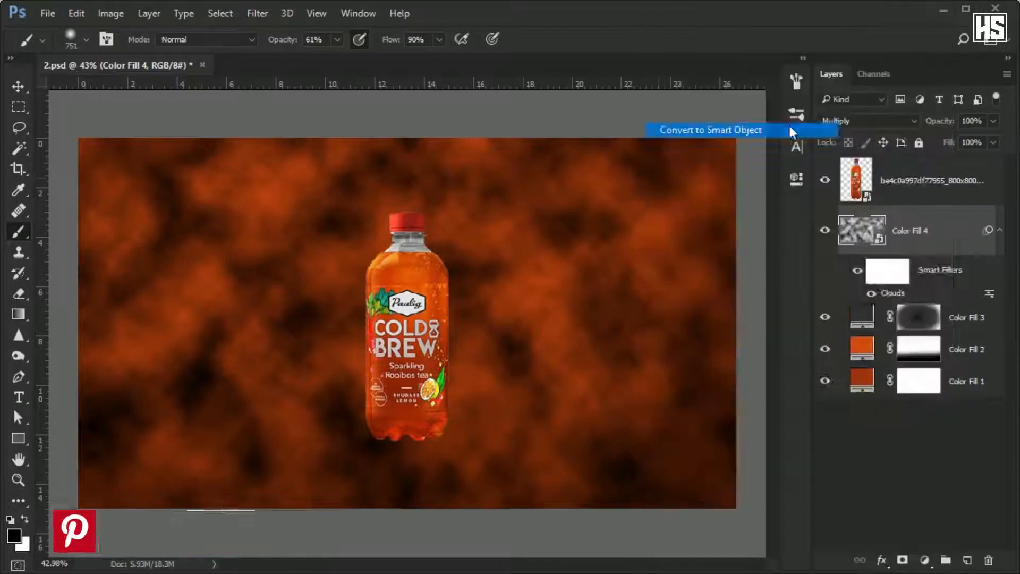
Transform the clouds layer and move it straight down to Y 1169 px, over the floor area.
key("ctrl+t")
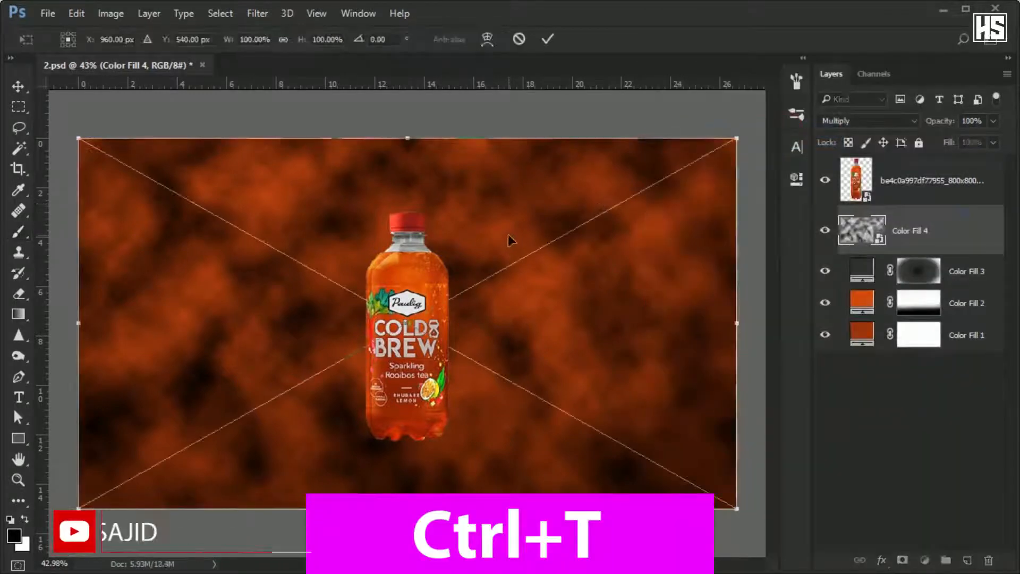
right_click(508, 234)
left_click(553, 339)
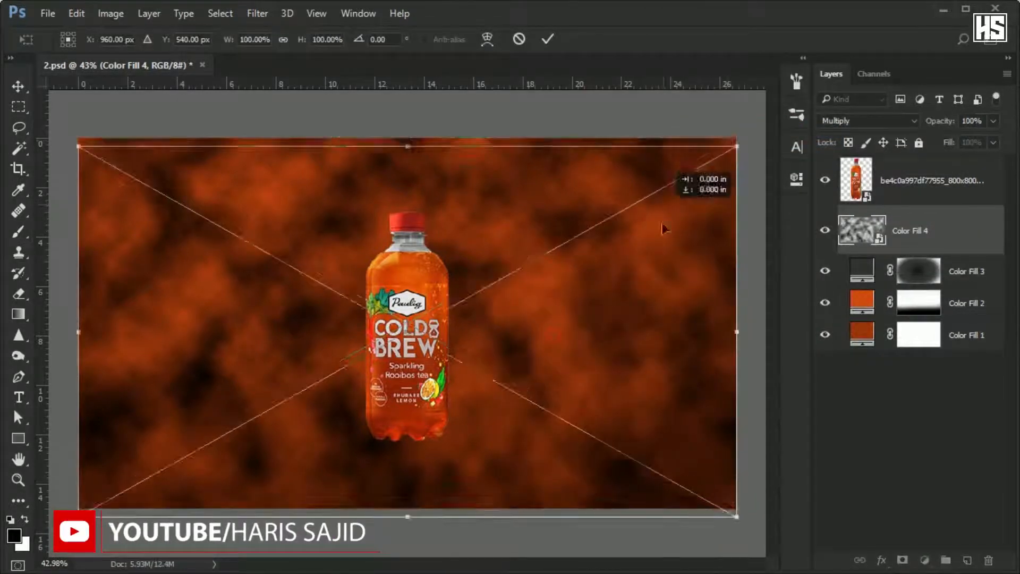
left_click_drag(662, 227, 658, 423)
scroll(651, 414, "down", 6)
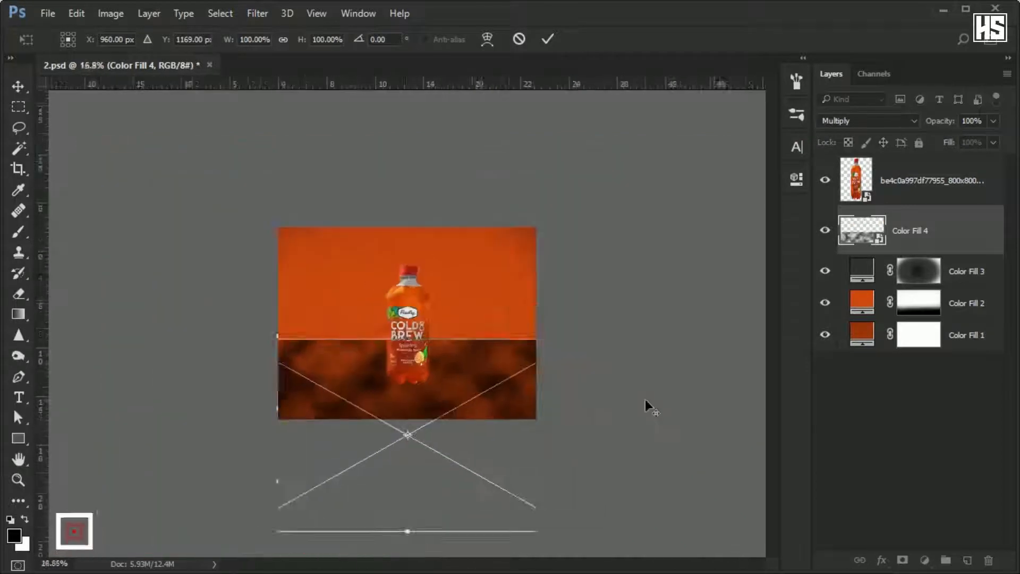
Spread the clouds layer's lower edge far outward to give it a floor perspective.
right_click(458, 366)
left_click(510, 472)
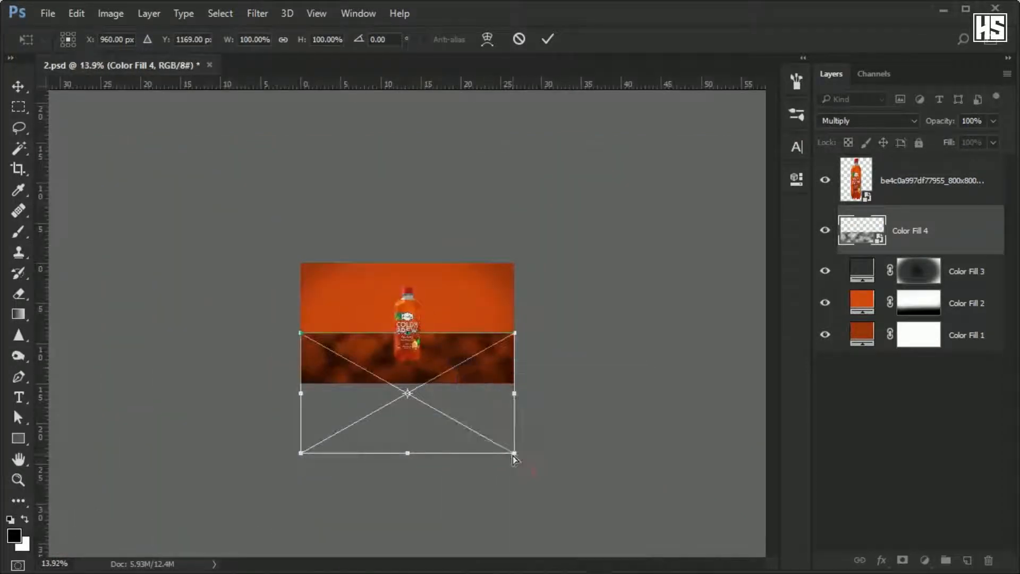
left_click_drag(514, 454, 763, 454)
left_click_drag(576, 417, 576, 414)
left_click(551, 39)
Transform the clouds layer a second time, refining its perspective and lowering its upper edge to form the floor.
key("ctrl+t")
right_click(453, 344)
left_click(506, 449)
scroll(611, 431, "down", 3)
left_click_drag(674, 420, 657, 397)
left_click_drag(407, 398, 406, 412)
key("Return")
key("b")
scroll(393, 372, "up", 5)
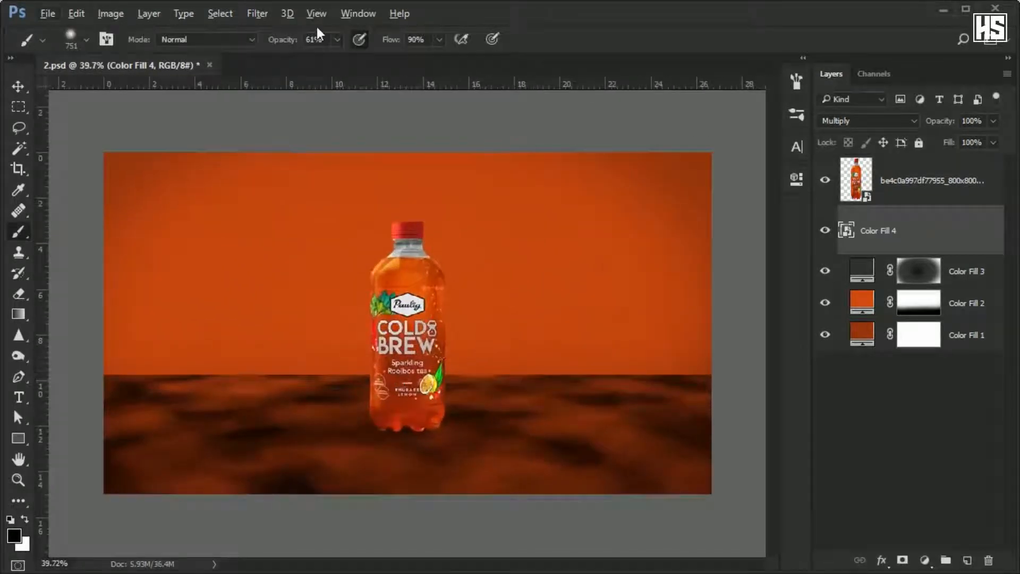
Apply a 9.6-pixel Gaussian Blur to the clouds floor and set the layer's fill to 75%.
left_click(257, 13)
mouse_move(314, 189)
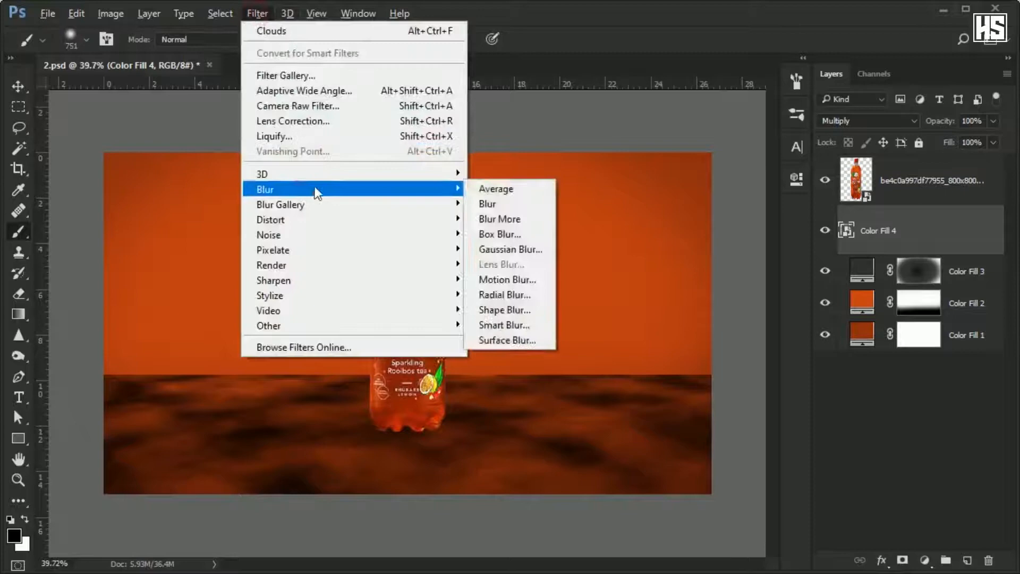
left_click(530, 257)
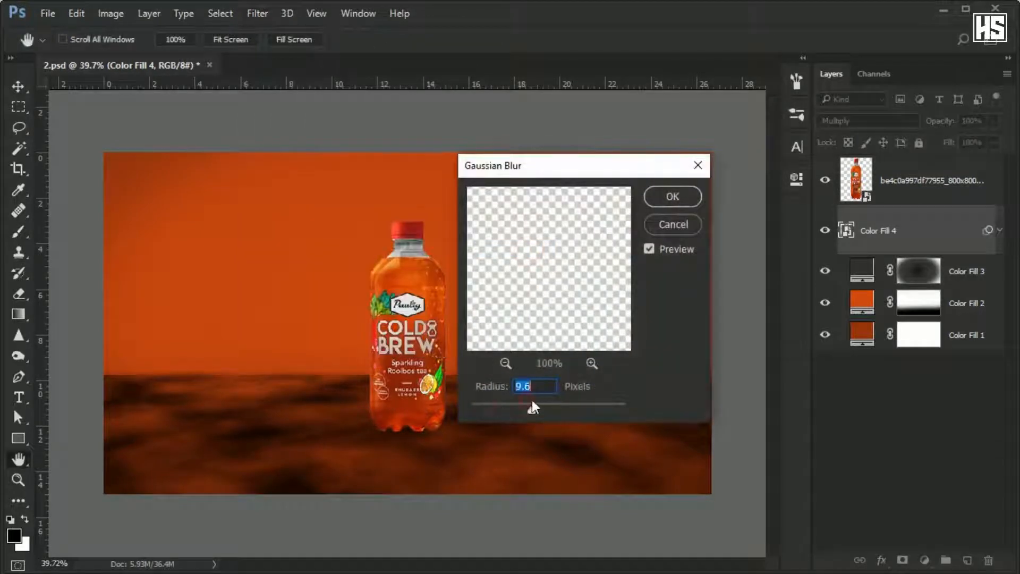
left_click(672, 196)
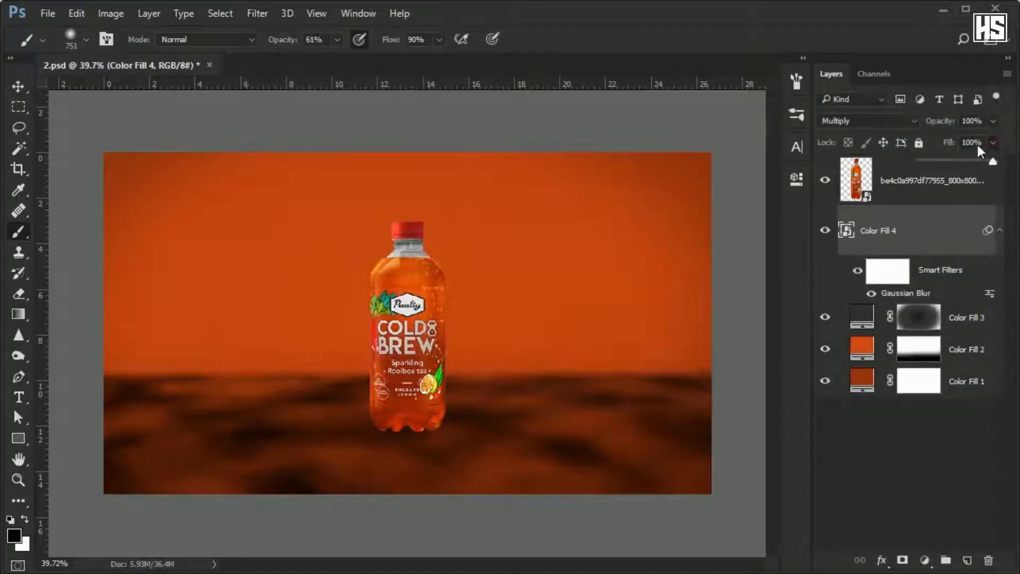
left_click_drag(950, 161, 978, 160)
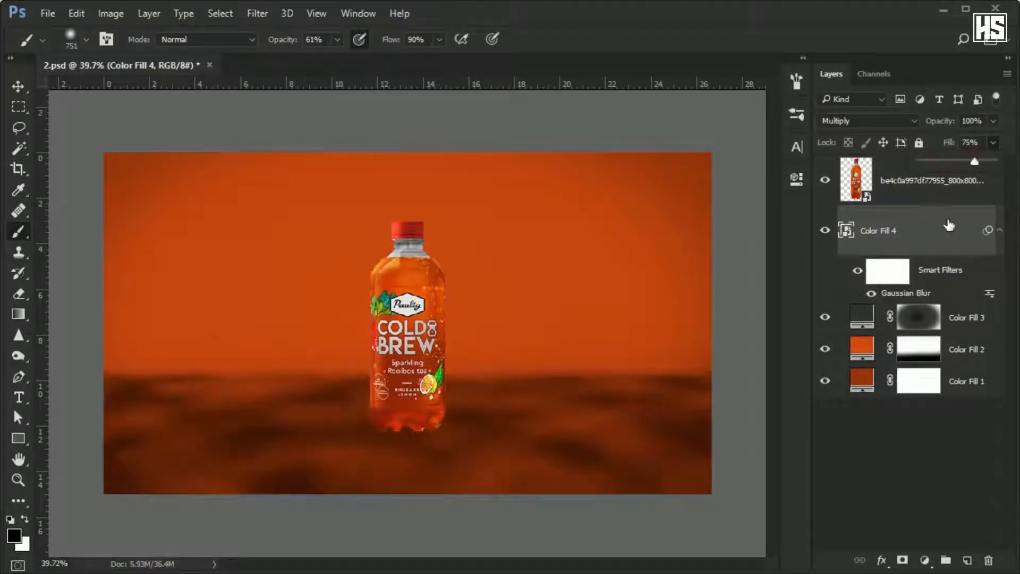
Mask the clouds floor with a soft black brush along its upper edge, and move the layer below Color Fill 3.
left_click(902, 559)
mouse_move(685, 314)
left_mouse_down()
mouse_move(695, 296)
mouse_move(141, 284)
mouse_move(698, 290)
mouse_move(105, 296)
mouse_move(669, 298)
left_mouse_up()
left_click_drag(687, 294, 595, 294)
mouse_move(730, 348)
left_mouse_down()
mouse_move(79, 356)
mouse_move(749, 343)
left_mouse_up()
left_click_drag(941, 233, 944, 331)
Duplicate the Color Fill 4 clouds layer and flip the copy vertically, placing it at X 920 px, Y 677 px.
key("ctrl+j")
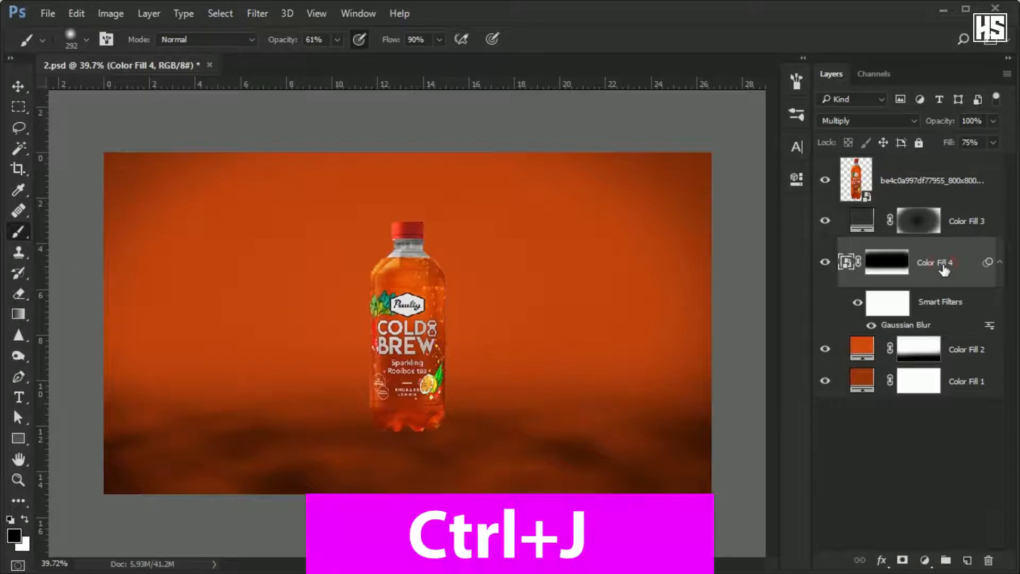
key("ctrl+t")
right_click(527, 189)
left_click(600, 446)
left_click_drag(584, 183, 581, 286)
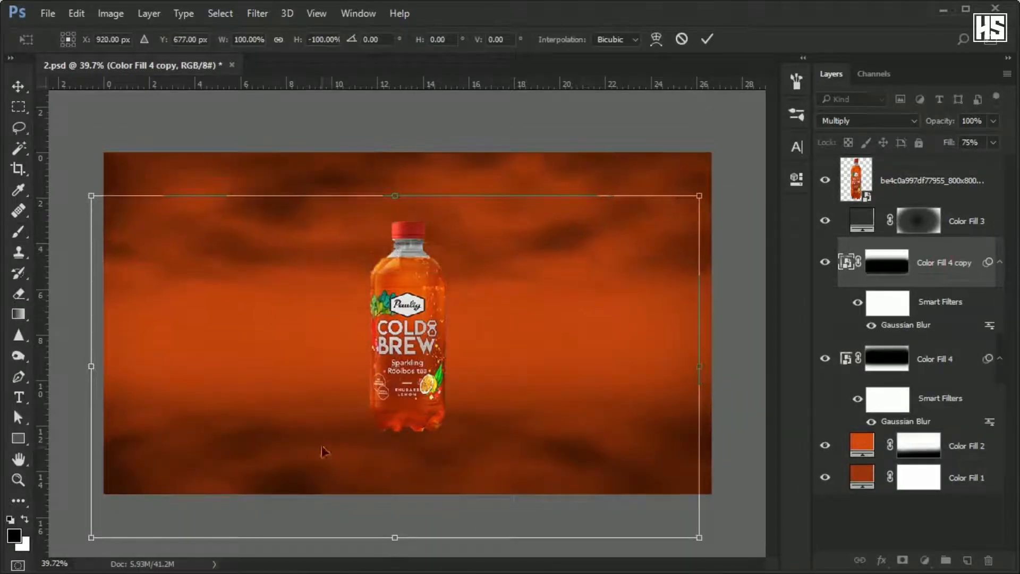
Stretch the flipped clouds copy to 215.37% height and reposition it at X 960 px, Y 1235 px.
left_click_drag(395, 537, 397, 573)
scroll(383, 287, "down", 8)
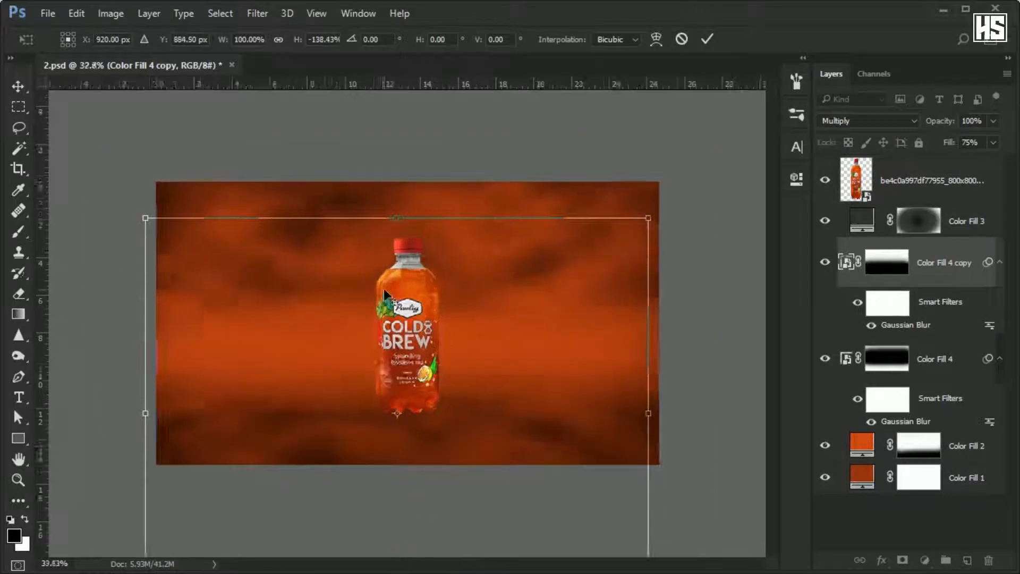
left_click_drag(402, 471, 402, 573)
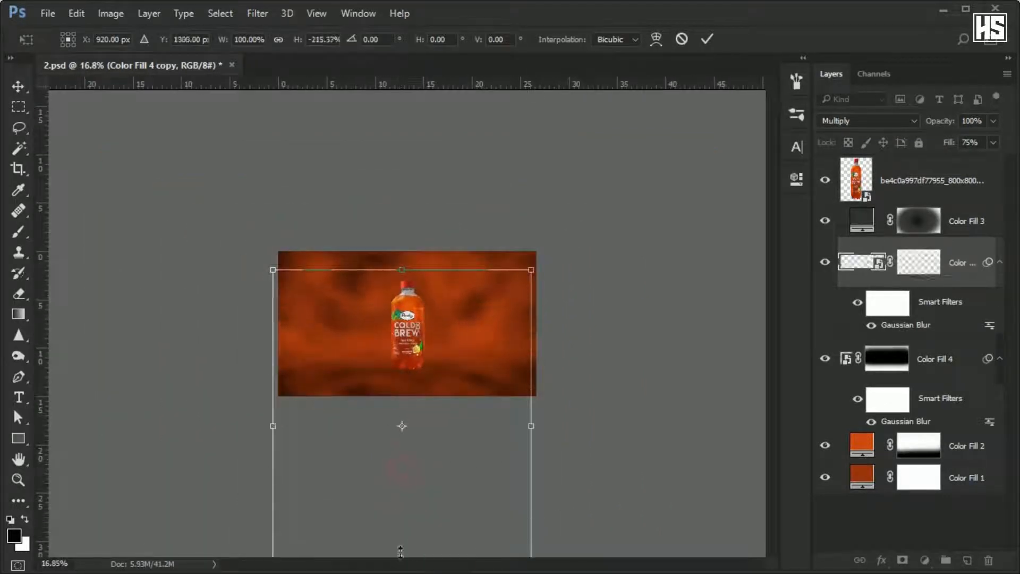
mouse_move(454, 450)
left_mouse_down()
mouse_move(458, 460)
mouse_move(464, 440)
left_mouse_up()
key("Return")
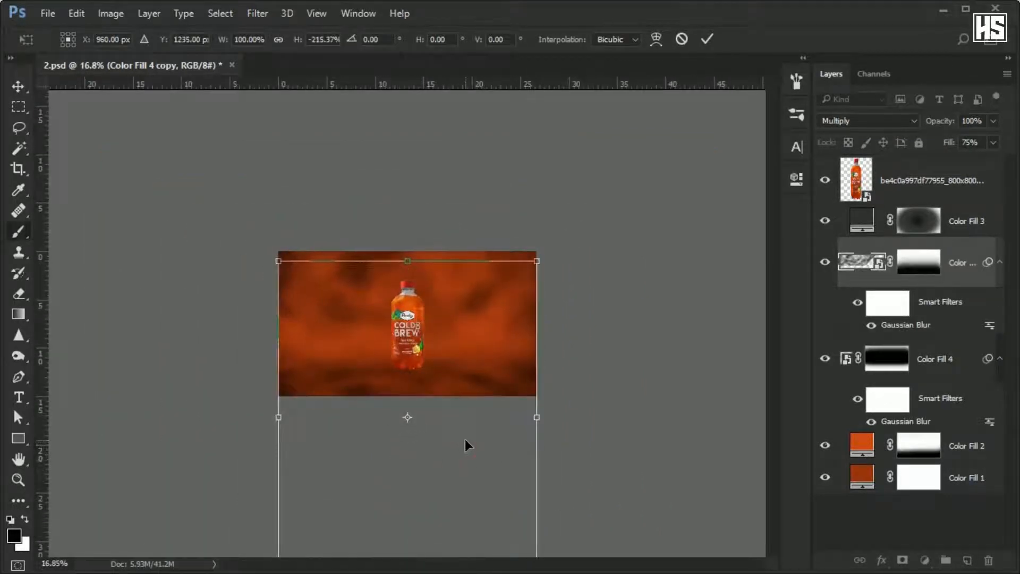
scroll(383, 295, "up", 4)
scroll(387, 288, "up", 2)
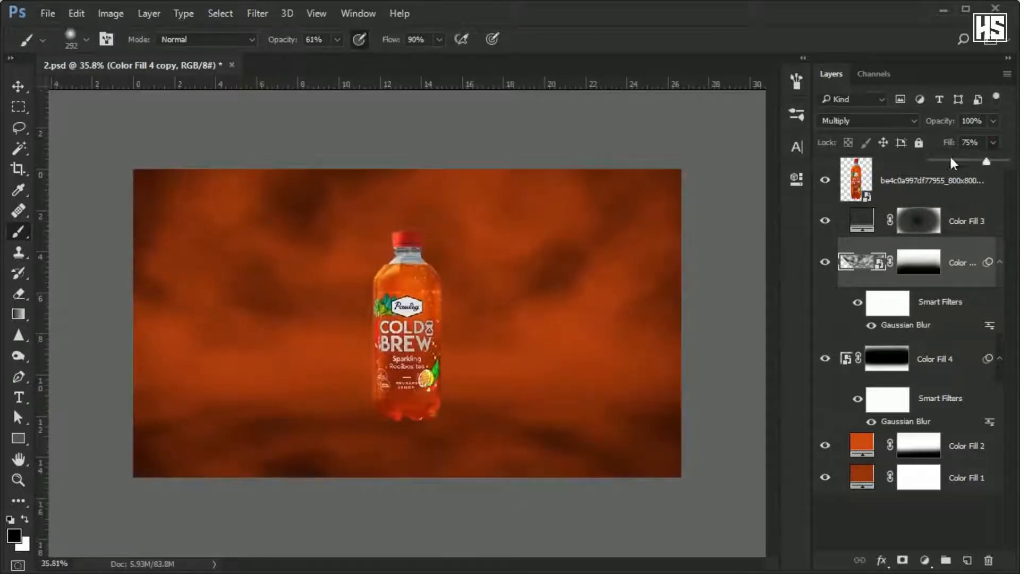
Lower the fill of the flipped clouds copy layer to 18%.
left_click_drag(950, 158, 937, 159)
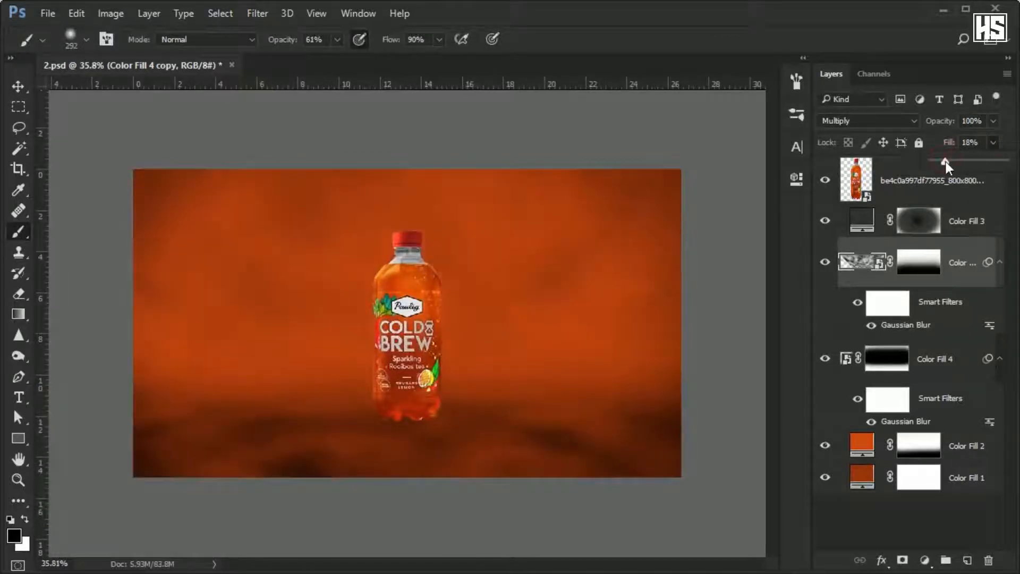
scroll(503, 223, "up", 1)
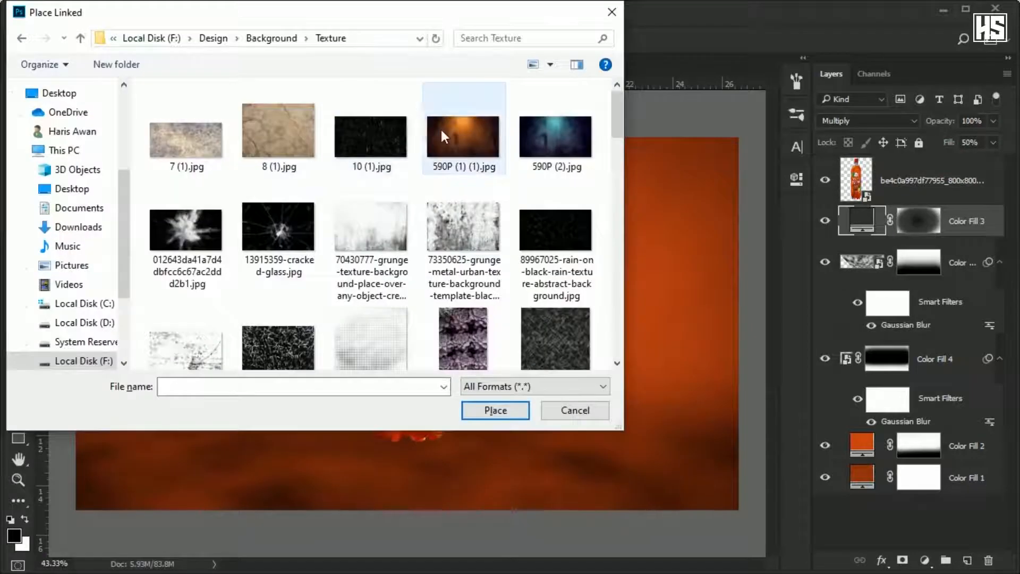
Place the 590P (1) (1) texture image below the bottle layer and enlarge it to about 417% to cover the canvas.
double_click(440, 130)
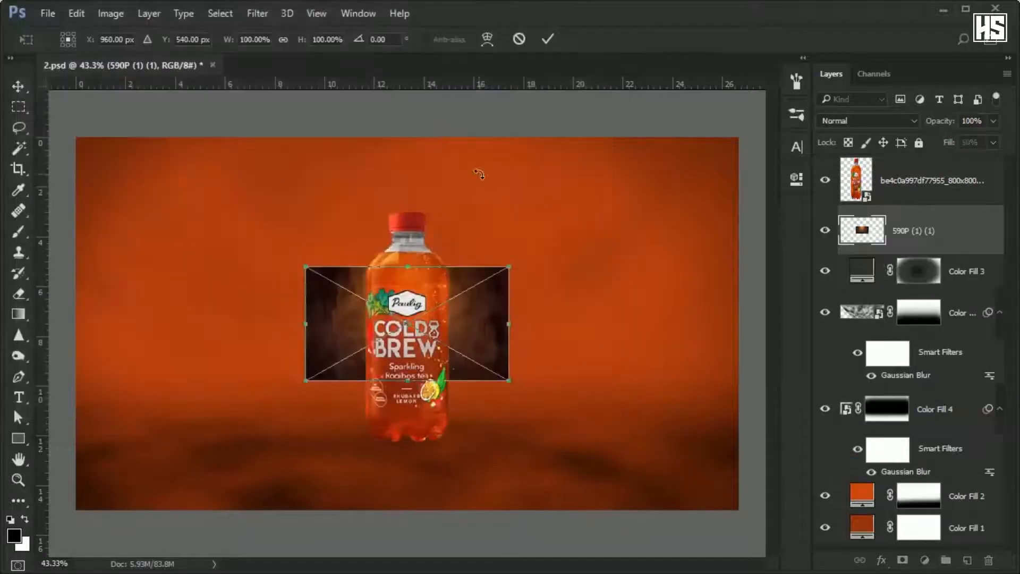
scroll(493, 299, "down", 1)
left_click_drag(500, 271, 758, 133)
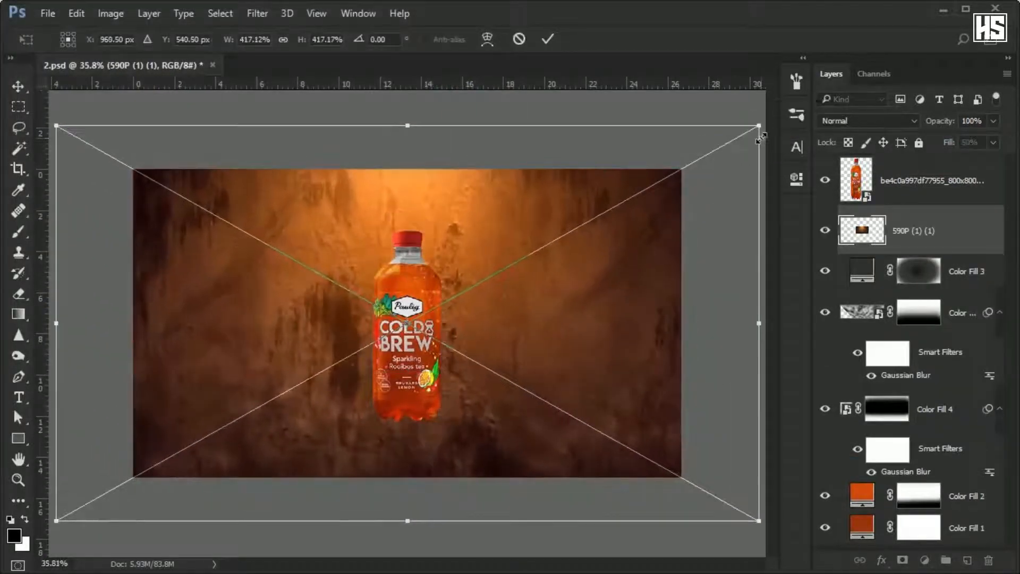
key("Return")
Set the 590P texture layer to Screen blending with a 51% fill.
key("b")
left_click(868, 121)
left_click(849, 225)
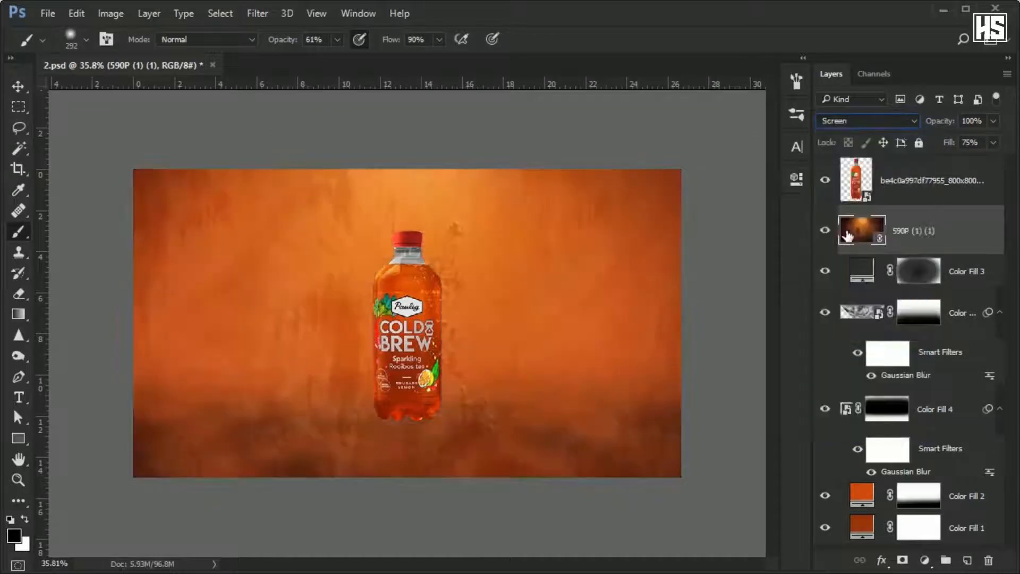
left_click_drag(993, 139, 967, 165)
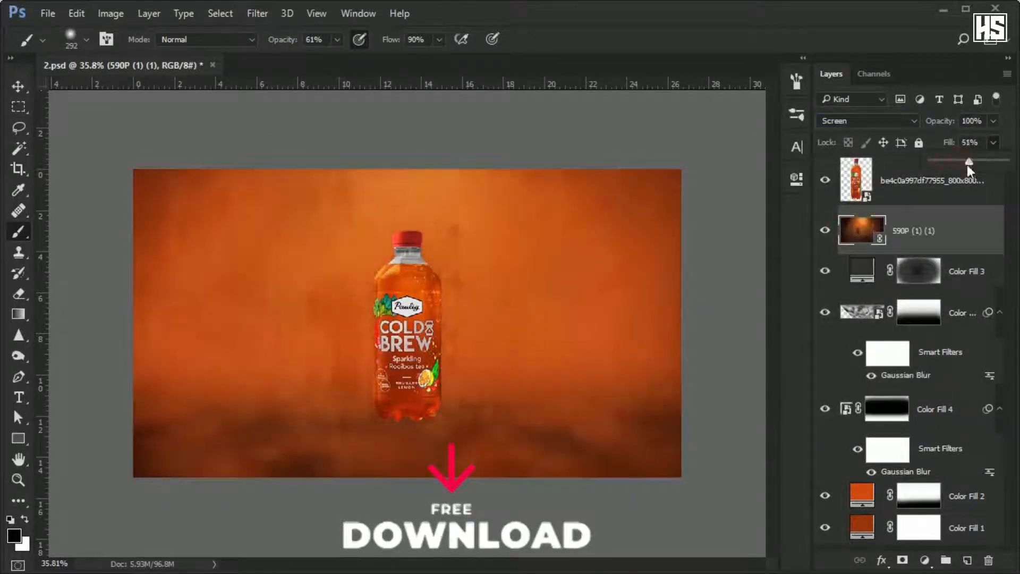
Add a mask to the 590P texture layer and fade the texture over the floor with a large soft black brush.
left_click(902, 561)
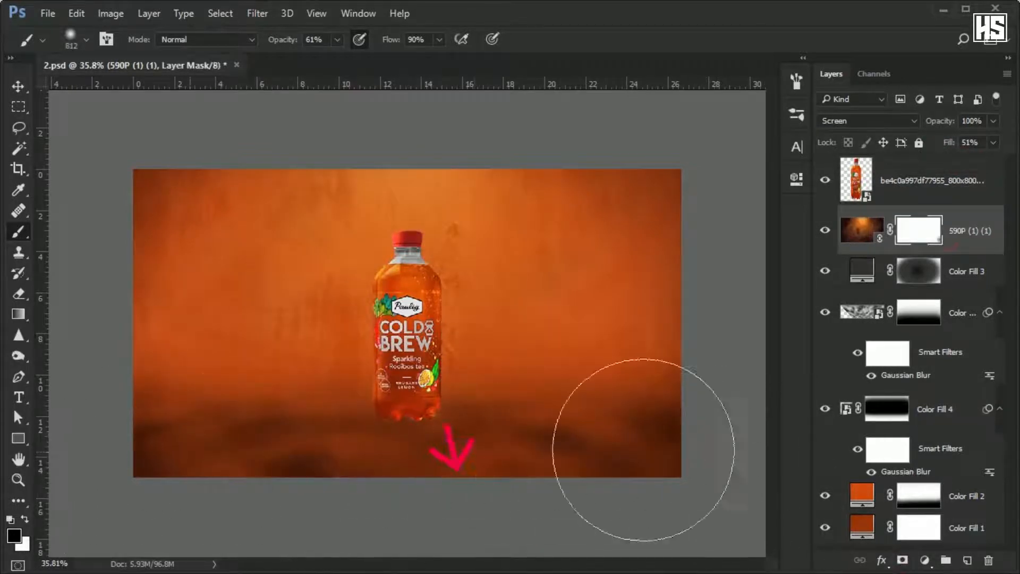
left_click_drag(757, 441, 68, 432)
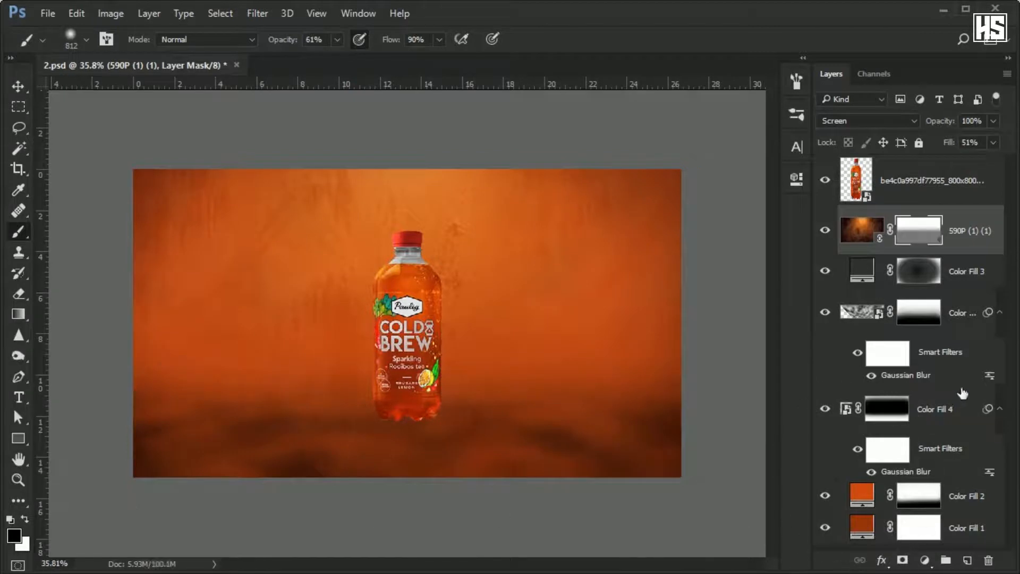
Select the Color Fill 4 clouds floor layer and lower its fill to soften the floor clouds.
left_click(965, 410)
left_click(824, 410)
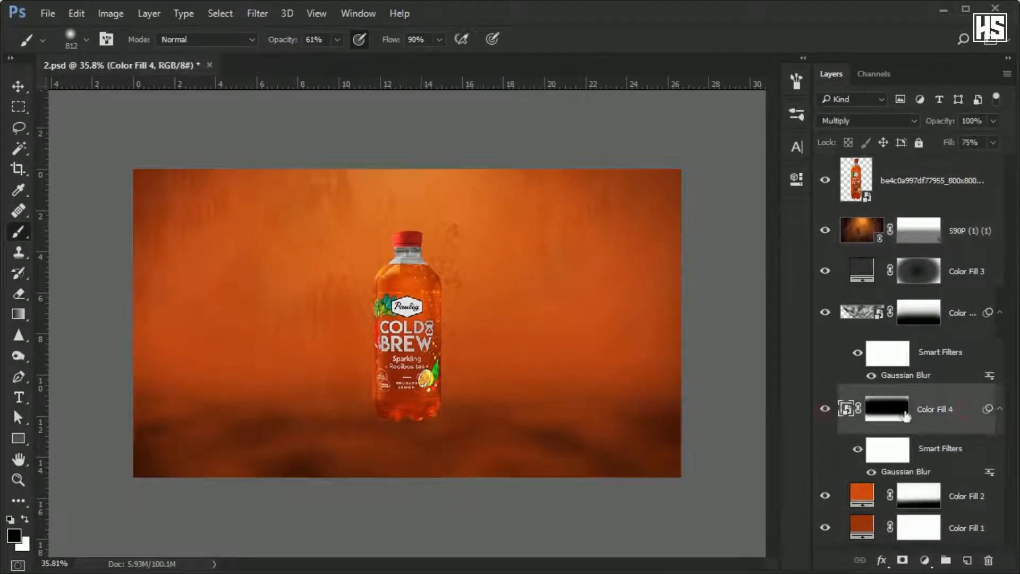
mouse_move(963, 162)
left_mouse_down()
mouse_move(938, 160)
mouse_move(970, 165)
left_mouse_up()
Create a new layer above the 590P texture and paint a single soft black dab behind the bottle.
left_click(961, 225)
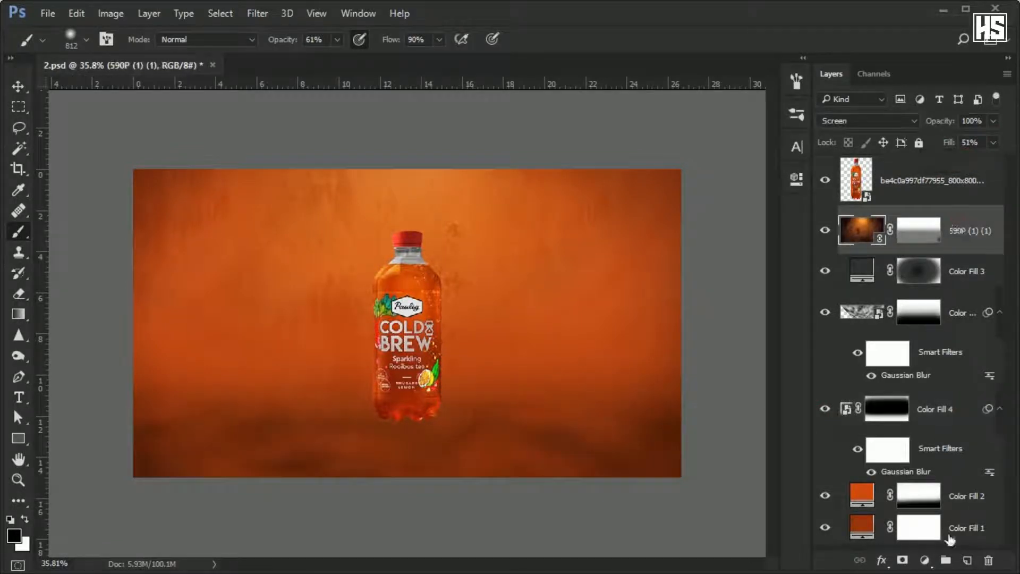
left_click(967, 560)
left_click_drag(366, 409, 395, 399)
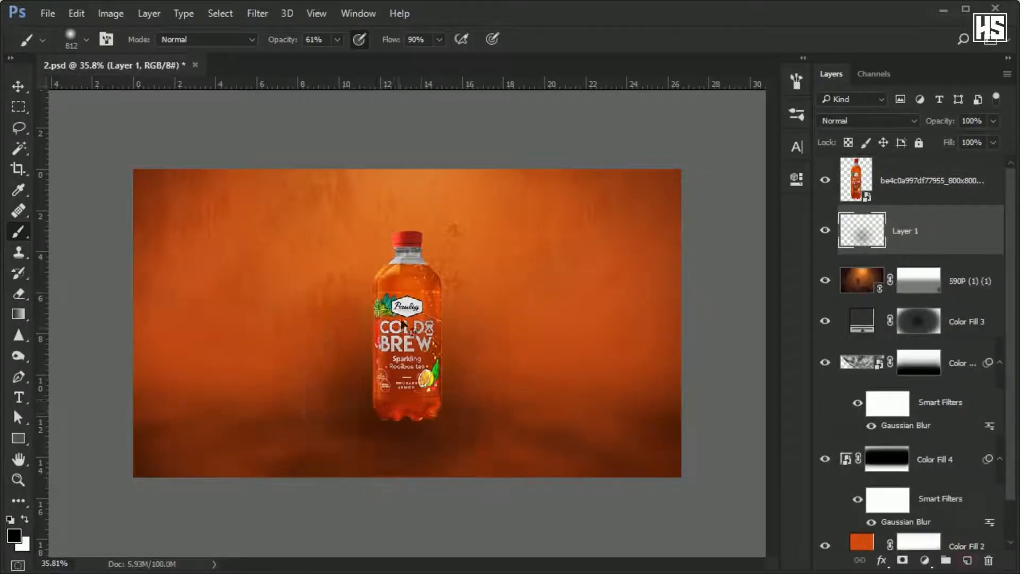
key("ctrl+z")
left_click(406, 293)
Flatten the black dab vertically and move it under the bottle's base as a floor shadow.
key("ctrl+t")
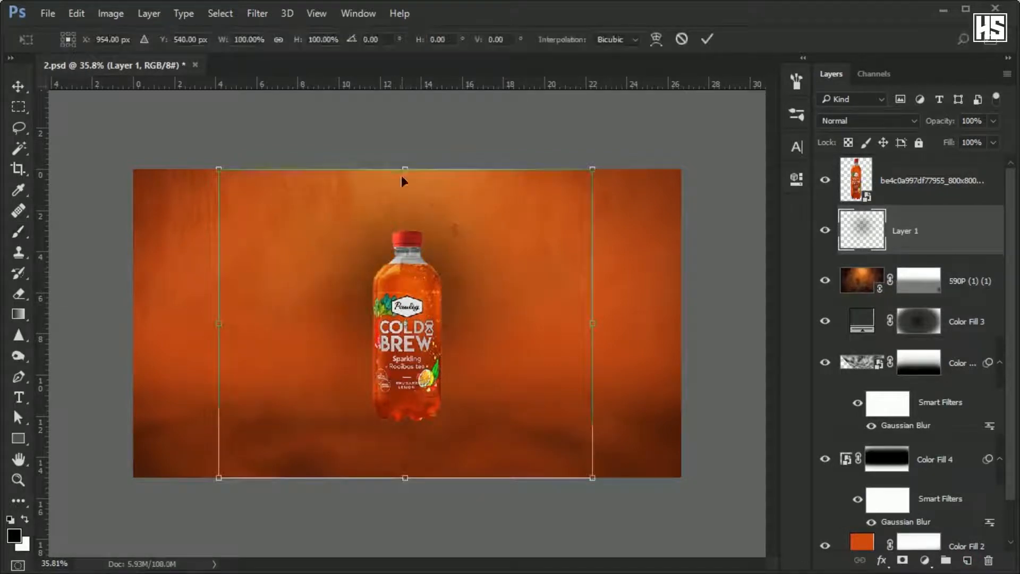
left_click_drag(405, 169, 408, 413)
scroll(412, 417, "up", 5)
left_click_drag(465, 428, 470, 441)
left_click_drag(404, 373, 405, 388)
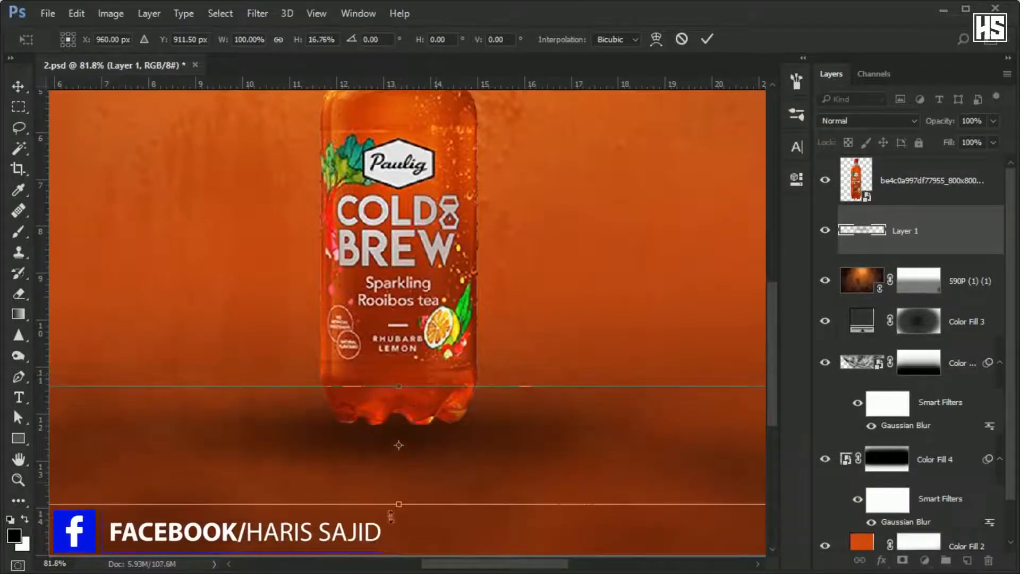
left_click_drag(400, 504, 401, 490)
key("Return")
Narrow the floor shadow on Layer 1 to 51.43% of its width around the bottle's base.
key("ctrl+0")
key("ctrl+t")
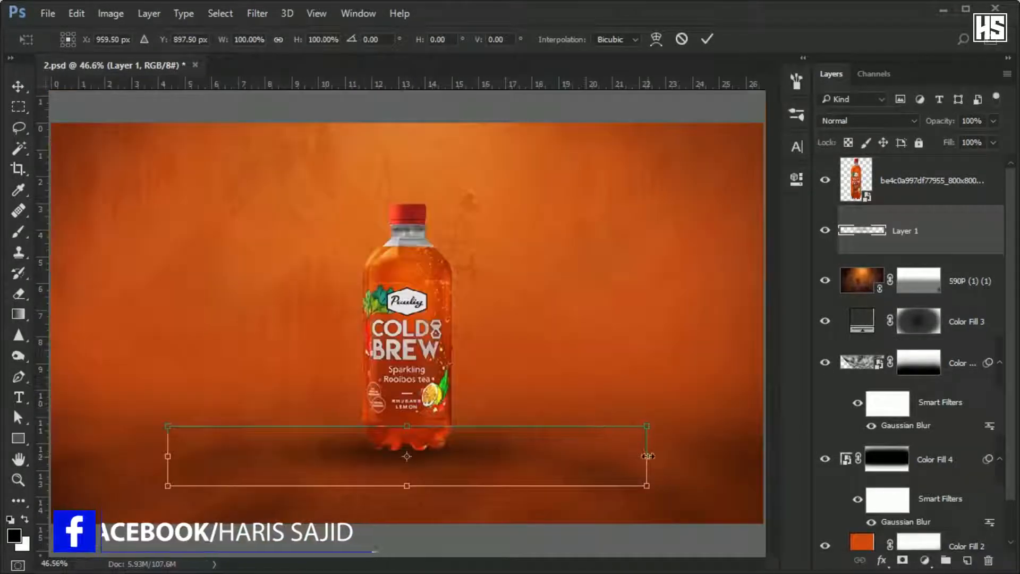
left_click_drag(647, 456, 530, 456)
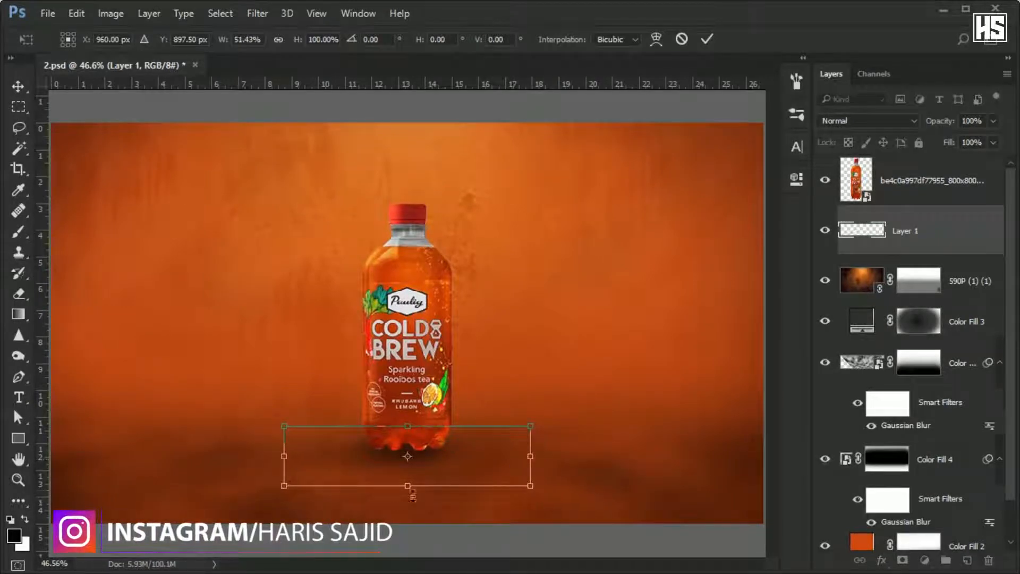
key("Return")
key("b")
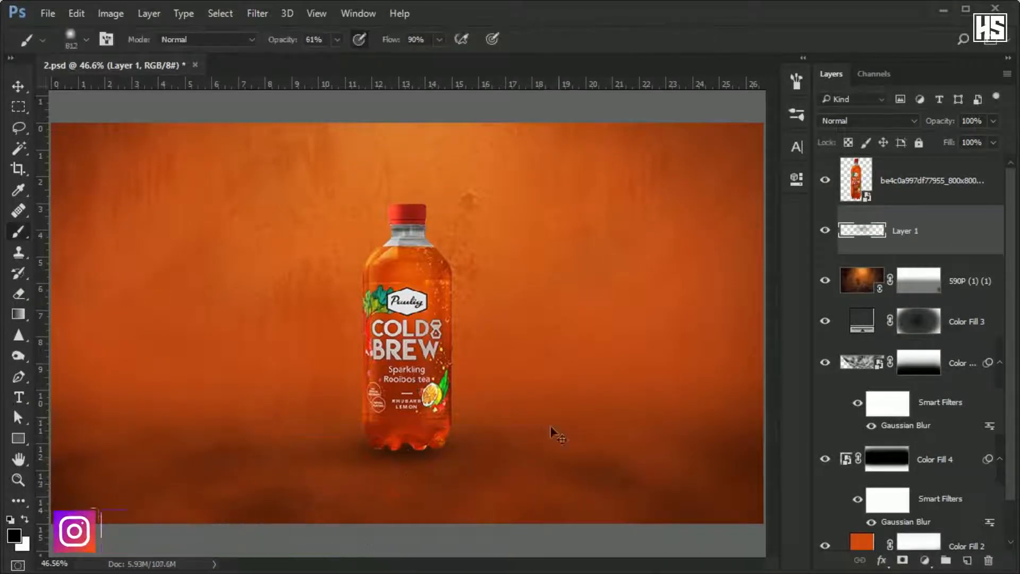
Duplicate the floor shadow, stretch the copy to about 212% width and 80% height, and lower its fill.
key("ctrl+j")
key("ctrl+t")
left_click_drag(534, 455, 667, 454)
left_click_drag(417, 475, 412, 433)
key("ctrl+z")
left_click_drag(407, 471, 407, 467)
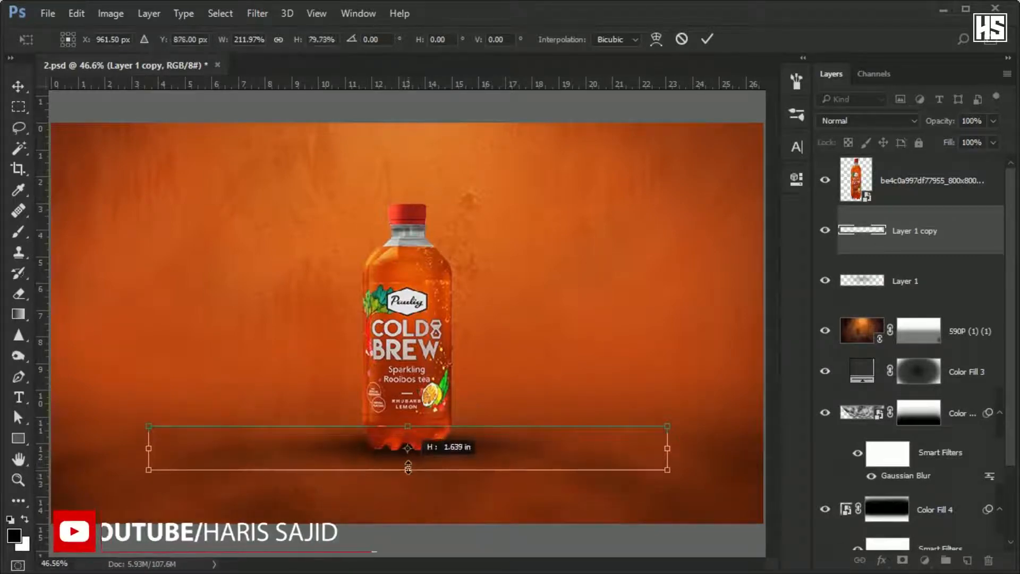
key("Return")
key("b")
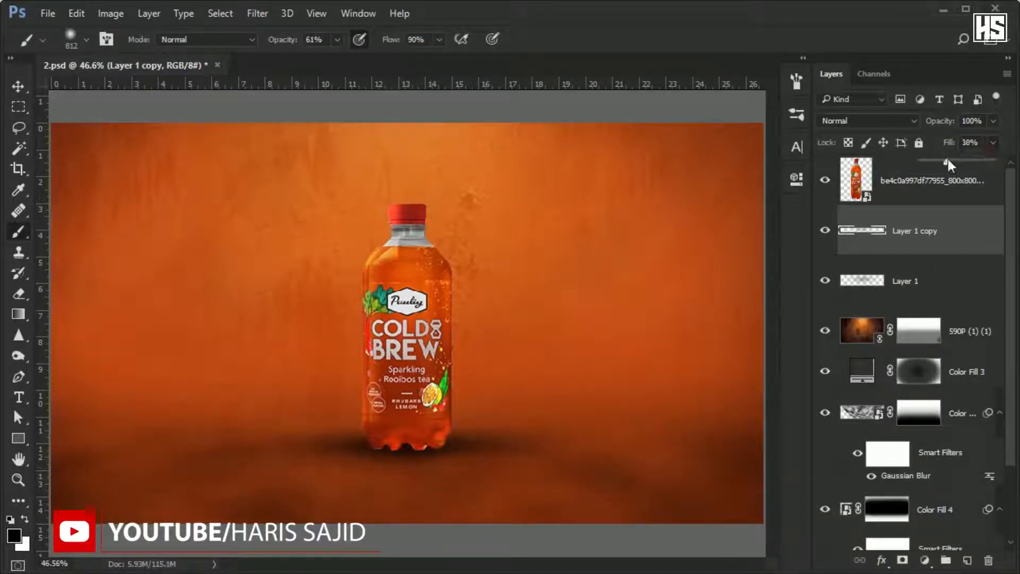
left_click_drag(947, 160, 940, 160)
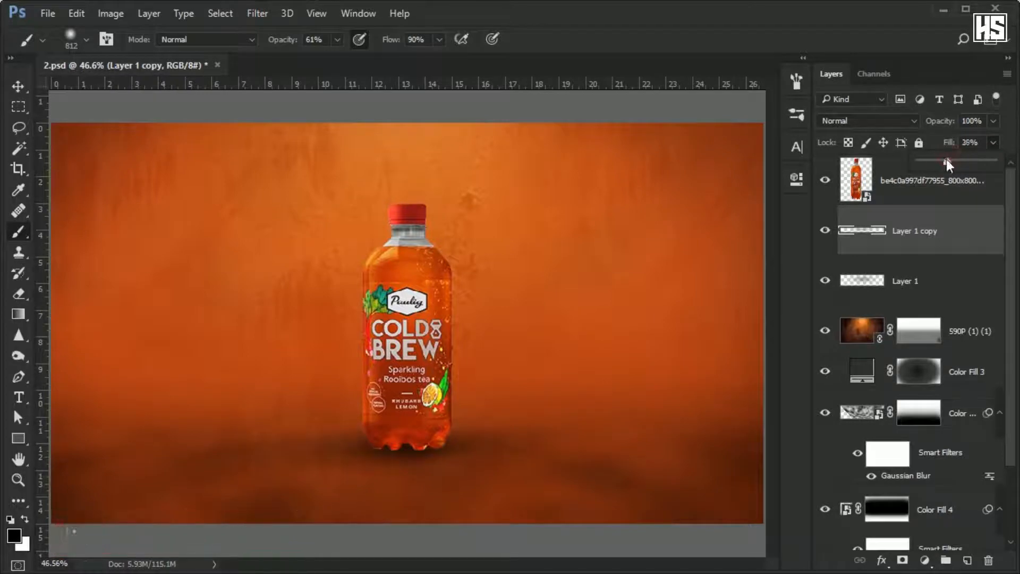
Duplicate the Layer 1 shadow and move the copy above the bottle layer.
left_click(961, 286)
key("ctrl+j")
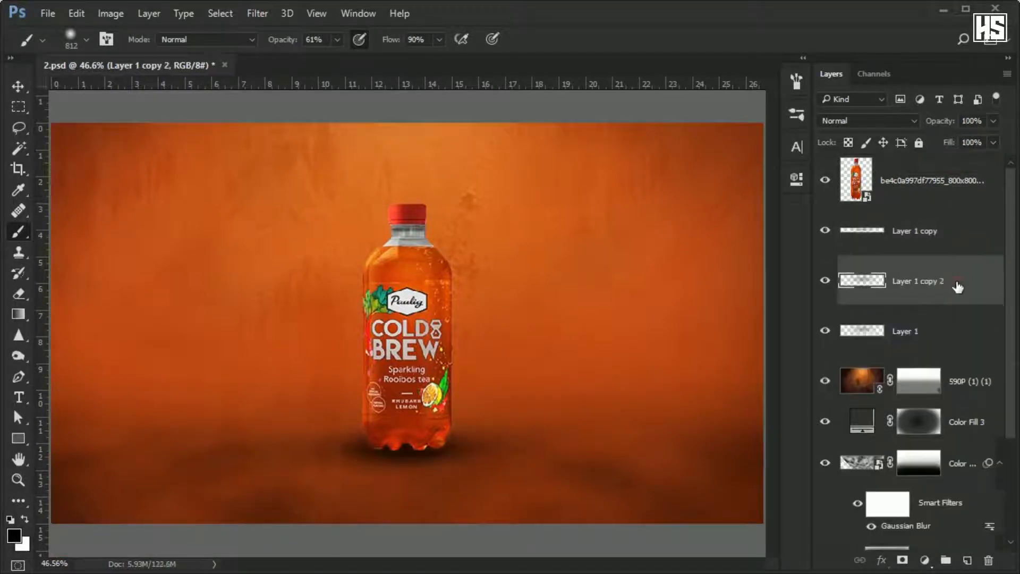
mouse_move(956, 284)
left_mouse_down()
mouse_move(950, 159)
mouse_move(950, 170)
left_mouse_up()
Widen the shadow copy above the bottle to 107.88% and reduce its height slightly.
scroll(491, 366, "up", 2)
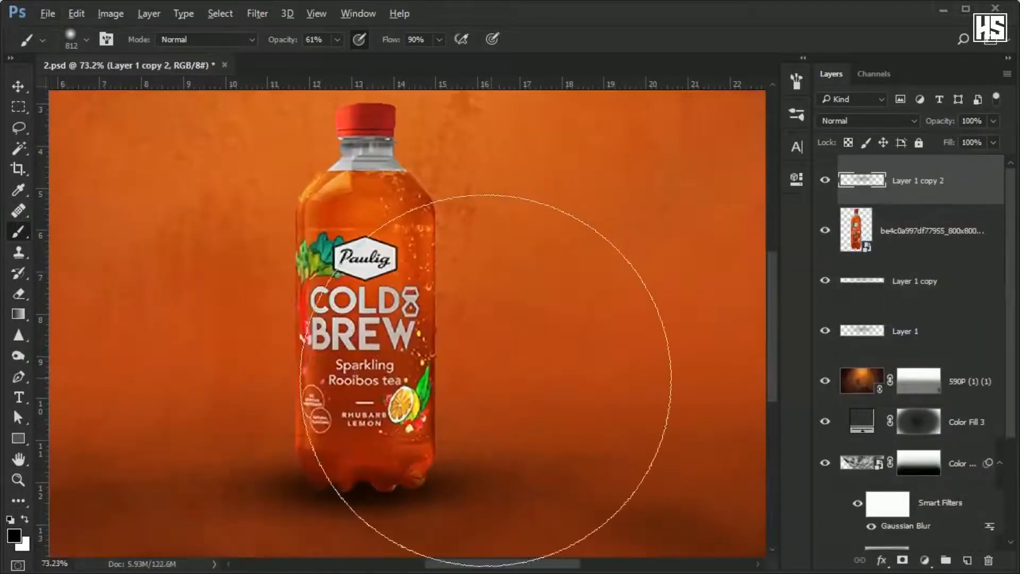
key("ctrl+t")
mouse_move(431, 496)
left_mouse_down()
mouse_move(437, 490)
mouse_move(435, 499)
left_mouse_up()
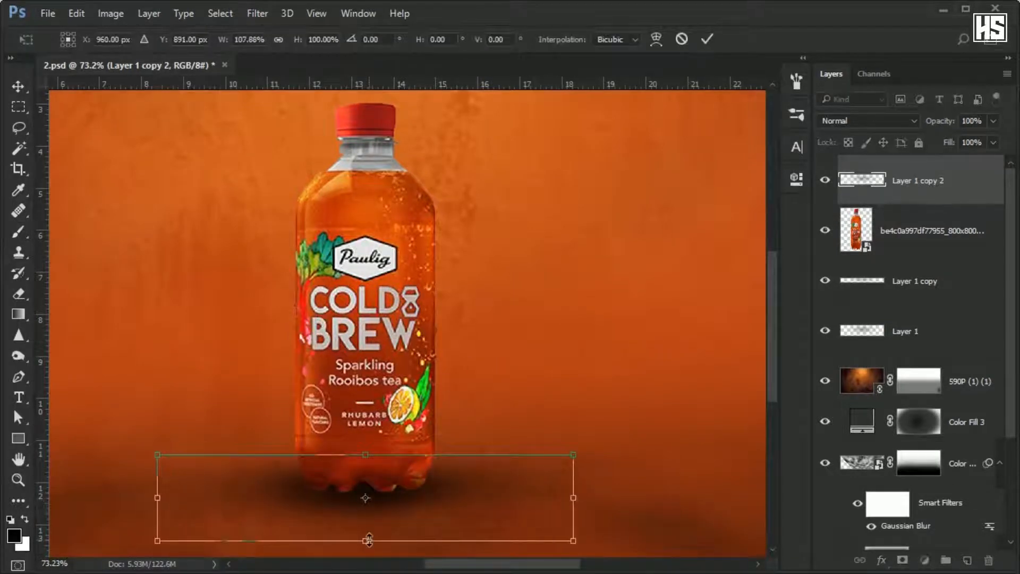
mouse_move(369, 539)
left_mouse_down()
mouse_move(373, 526)
mouse_move(375, 534)
left_mouse_up()
key("Return")
key("b")
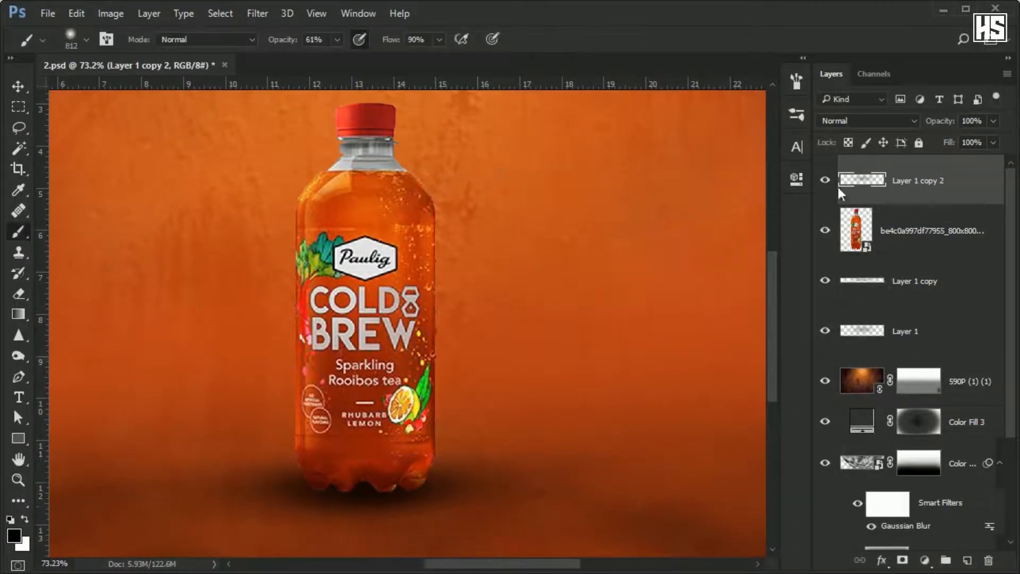
Paint a soft black dab at 100% opacity on a new top layer and flatten it to 12.69% height at the bottle's base.
left_click(967, 559)
left_click(352, 293)
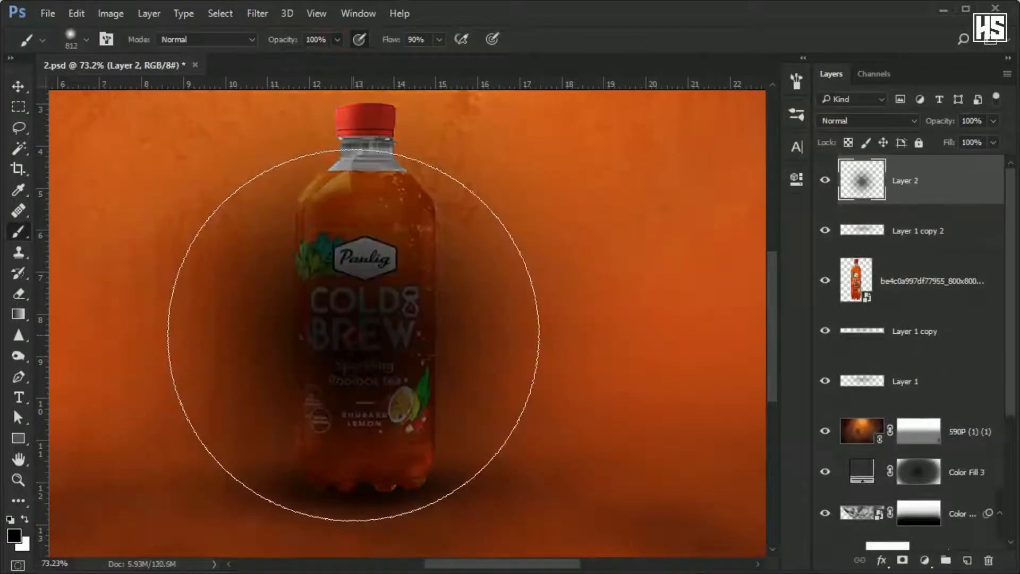
key("ctrl+t")
scroll(384, 208, "down", 3)
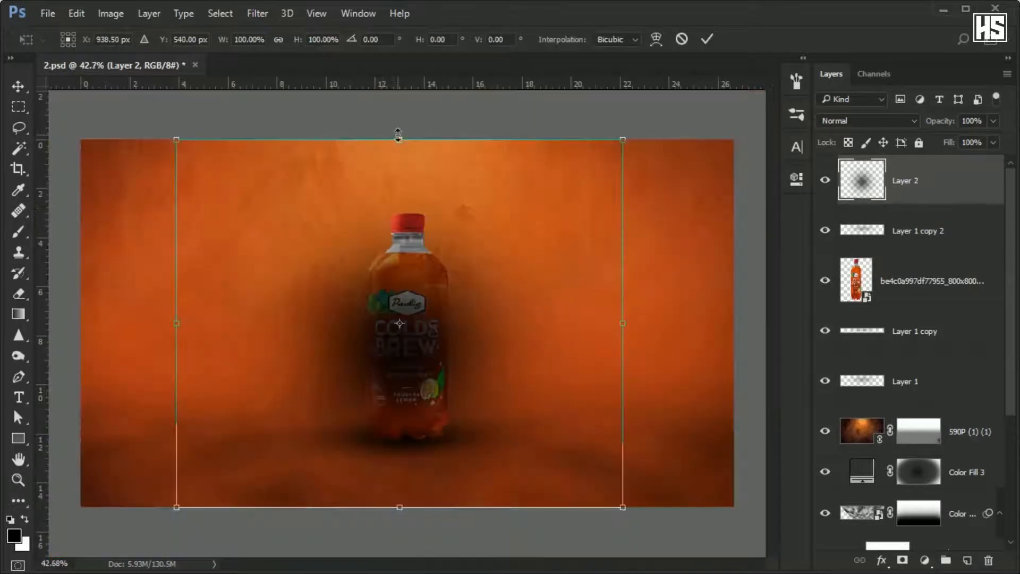
left_click_drag(399, 140, 427, 440)
scroll(428, 492, "up", 5)
left_click_drag(381, 515, 382, 485)
left_click_drag(473, 468, 485, 419)
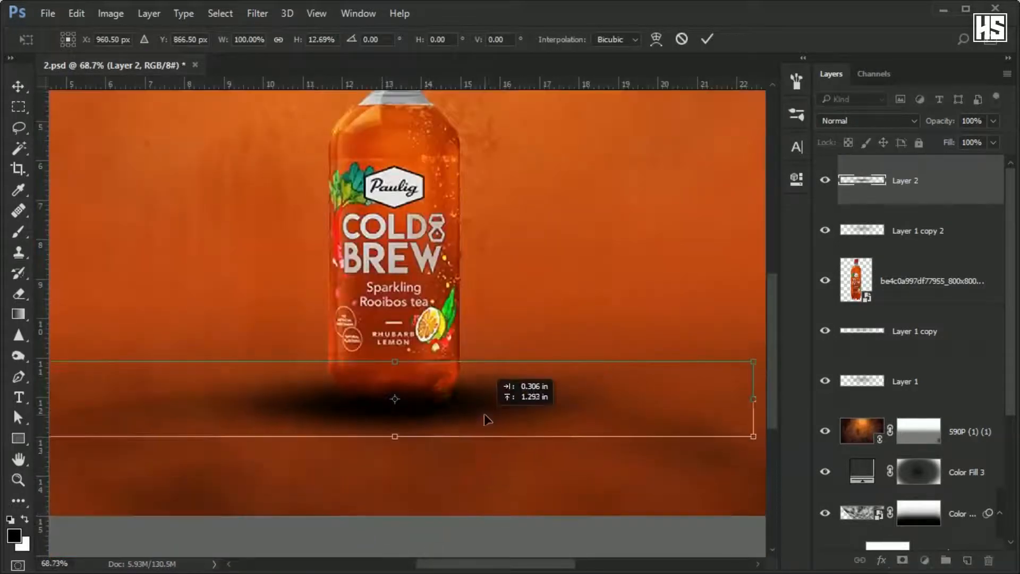
Narrow and center the Layer 2 contact shadow under the bottle's base, and set its fill to 60%.
left_click_drag(754, 399, 473, 399)
scroll(473, 399, "up", 6)
left_click_drag(559, 380, 580, 380)
left_click_drag(346, 445, 346, 464)
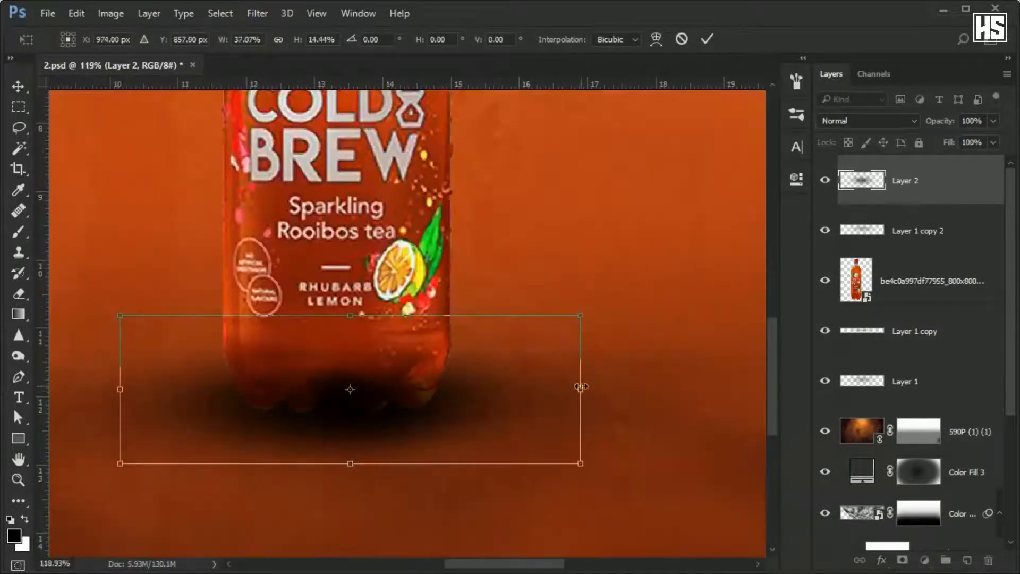
left_click_drag(581, 388, 596, 388)
left_click_drag(465, 424, 454, 424)
key("Return")
key("b")
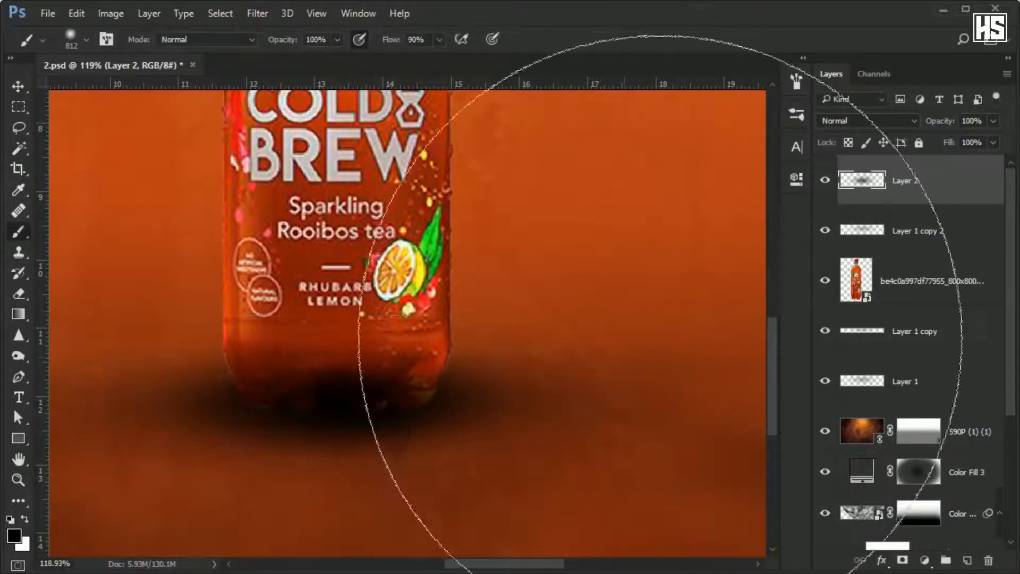
left_click_drag(988, 144, 964, 157)
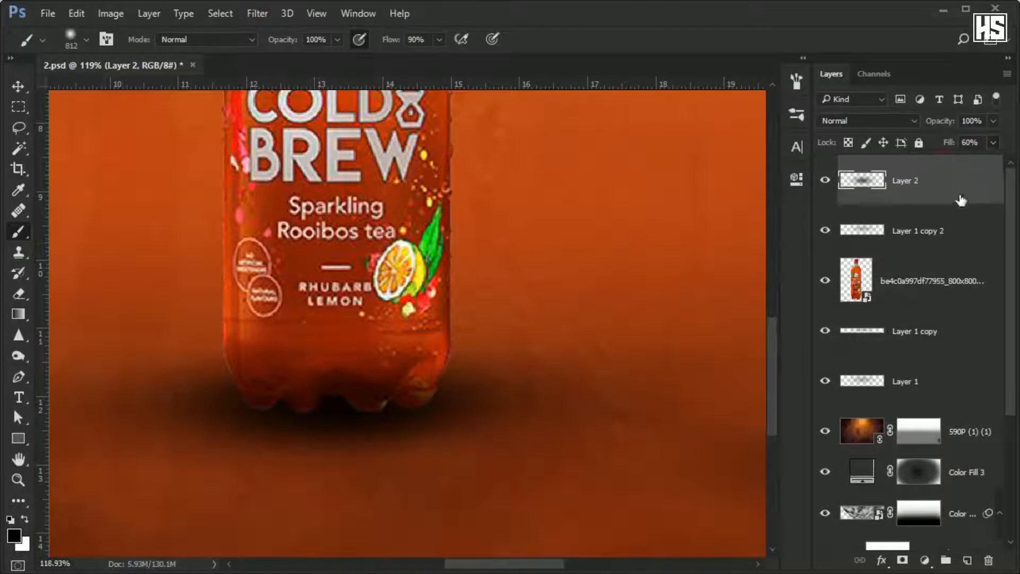
Add a Levels adjustment clipped to the bottle layer and lower its white output level to 134.
left_click(925, 560)
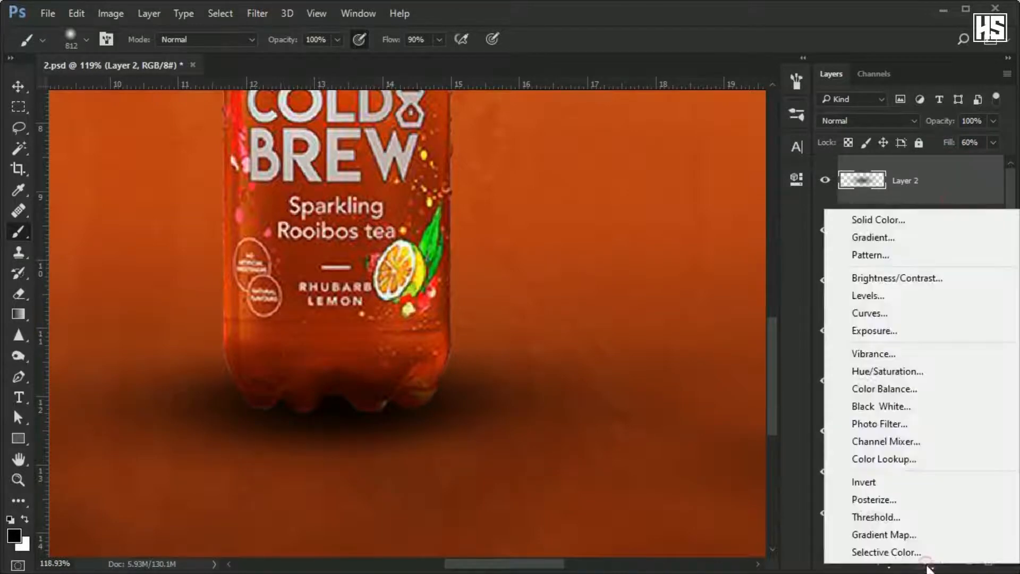
left_click(871, 294)
left_click_drag(889, 175, 953, 284)
left_click(653, 440)
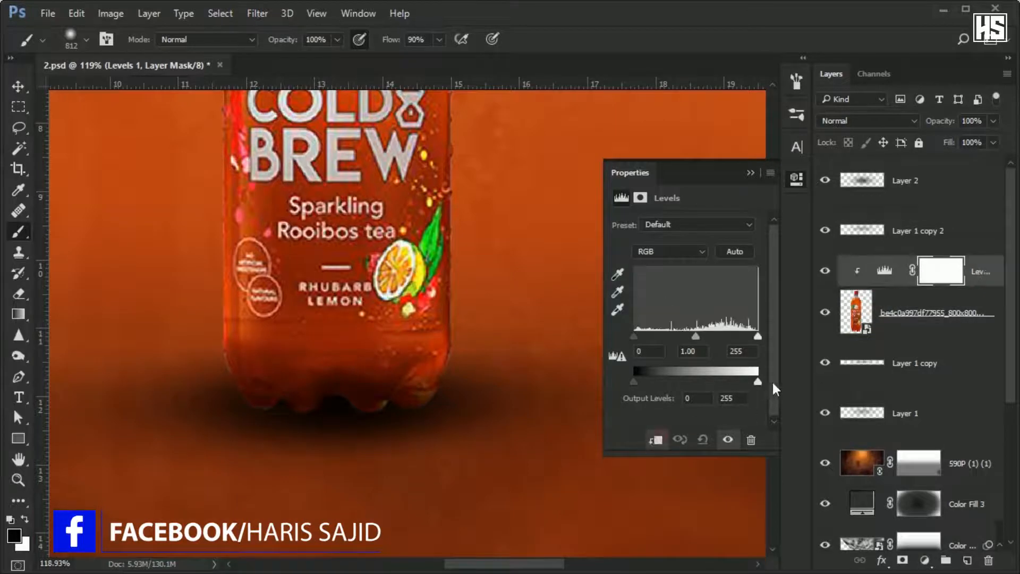
left_click_drag(758, 382, 699, 374)
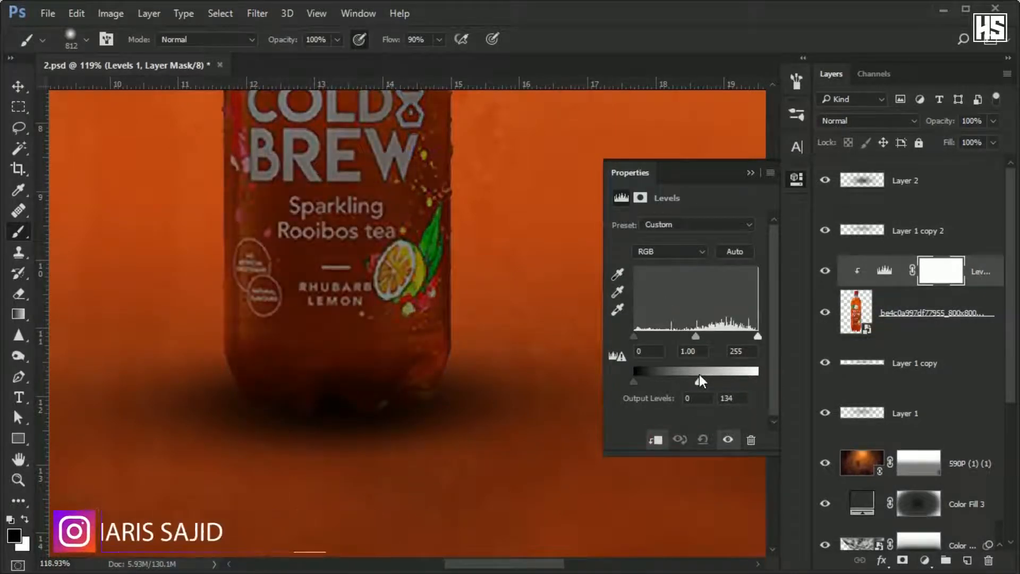
left_click(750, 172)
Mask the Levels darkening off the upper bottle with a soft black brush at 43% flow, and restore it near the base in white.
scroll(344, 214, "down", 3)
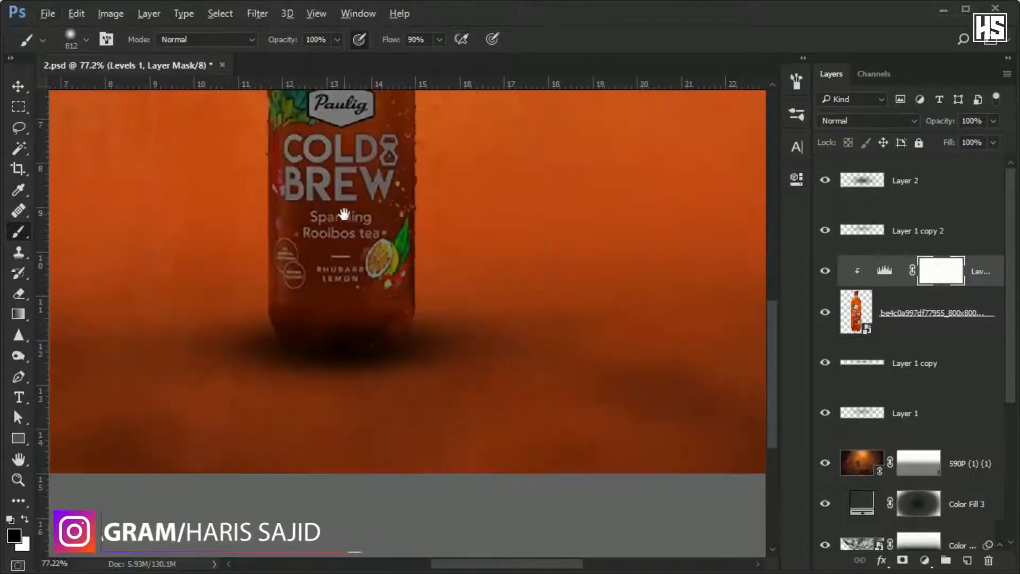
left_click_drag(344, 214, 379, 404)
left_click_drag(441, 40, 408, 58)
mouse_move(377, 213)
left_mouse_down()
mouse_move(310, 201)
mouse_move(415, 239)
left_mouse_up()
left_click_drag(585, 276, 589, 345)
mouse_move(278, 378)
left_mouse_down()
mouse_move(297, 325)
mouse_move(282, 190)
left_mouse_up()
key("x")
left_click_drag(470, 560, 420, 478)
scroll(420, 478, "down", 4)
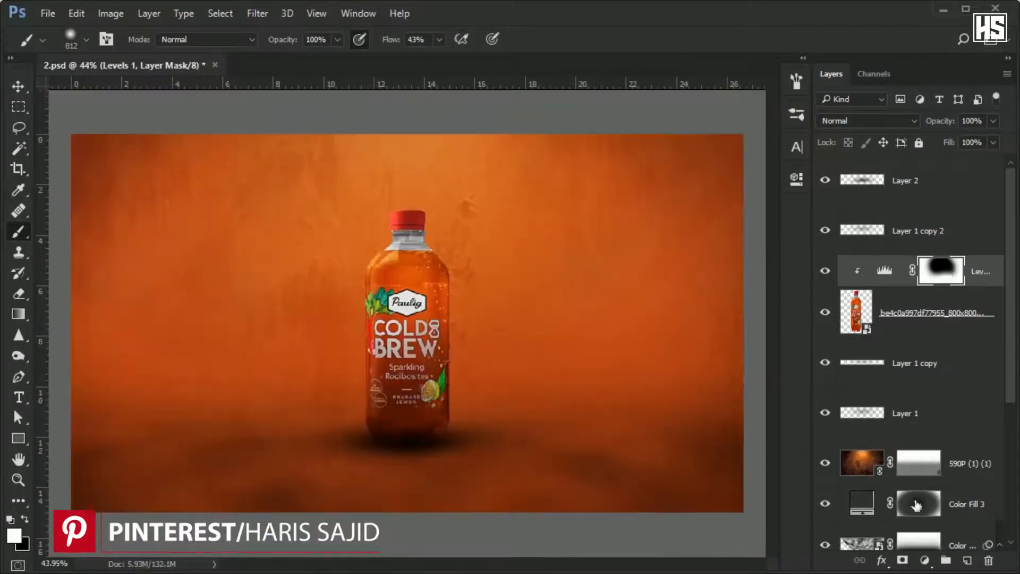
Add a second Levels adjustment clipped to the bottle layer and lower its white input level to 208.
left_click(923, 561)
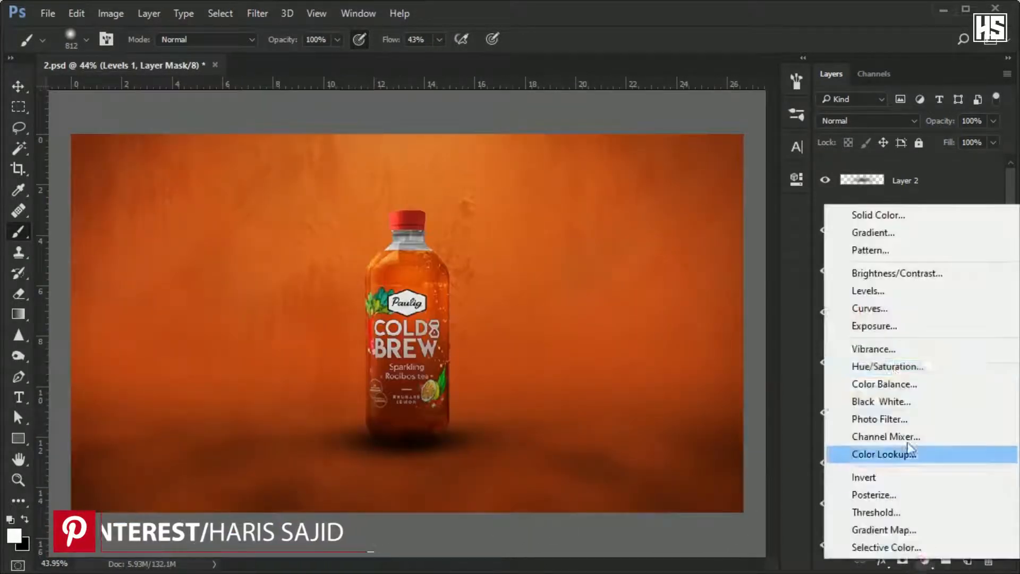
left_click(875, 290)
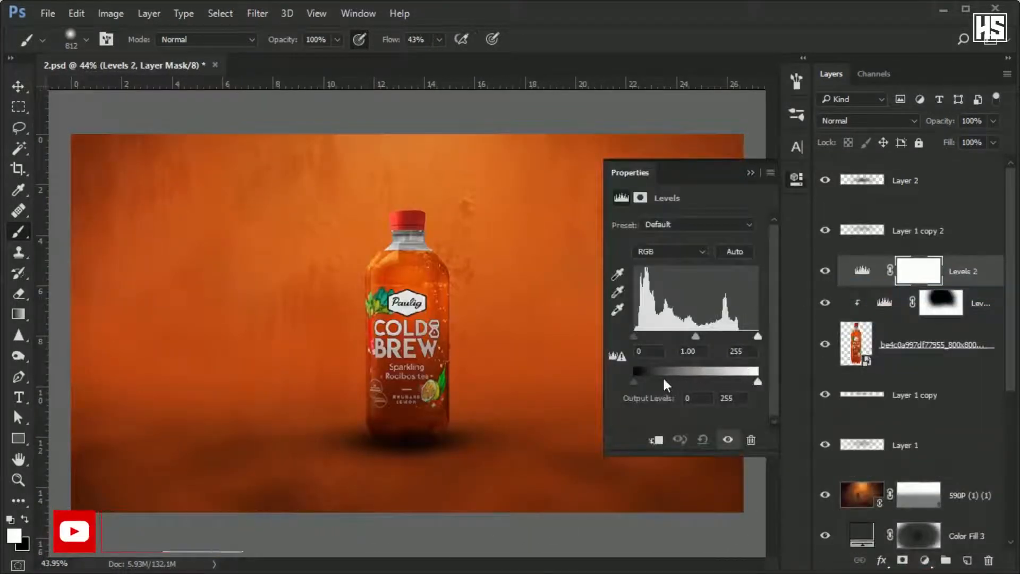
left_click_drag(758, 335, 735, 336)
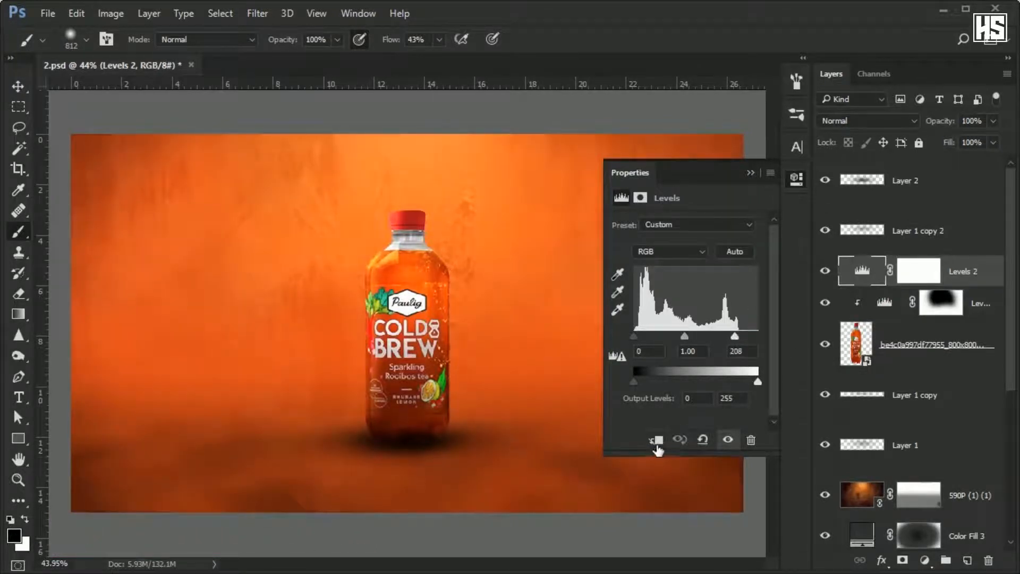
left_click(655, 442)
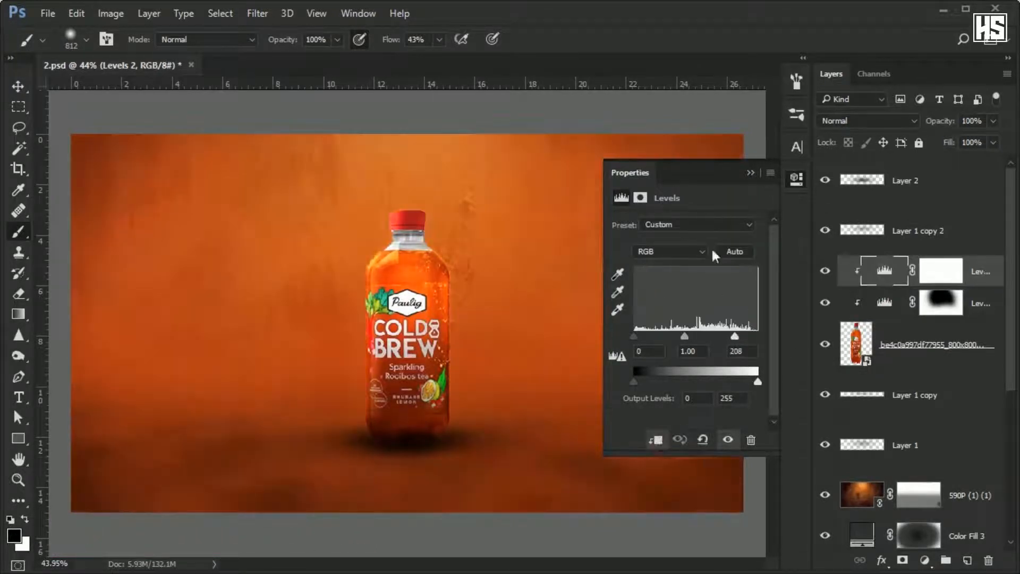
left_click(750, 173)
Mask the new Levels brightening off the lower part of the bottle with a soft black brush at 43% flow.
left_click(941, 271)
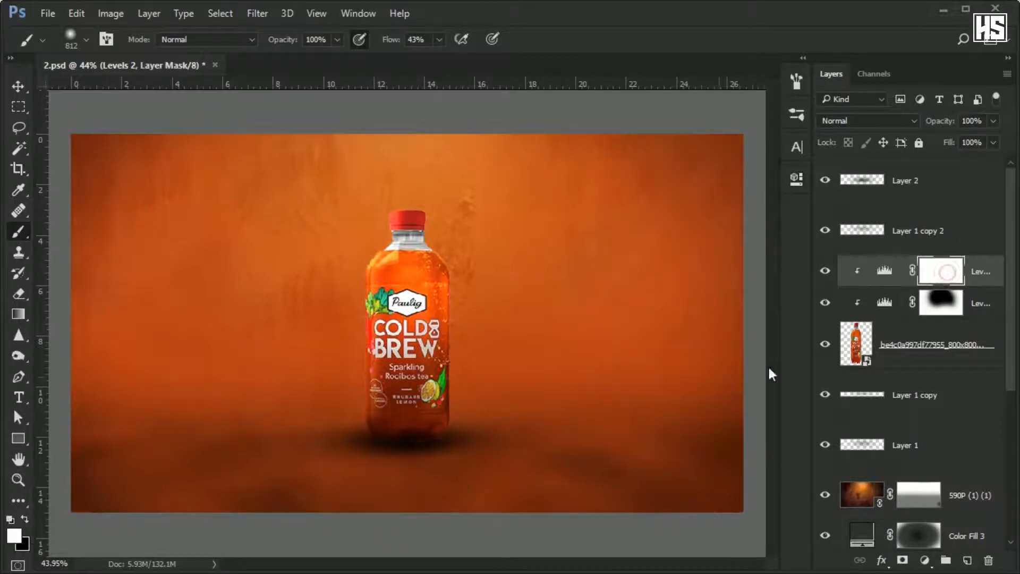
key("x")
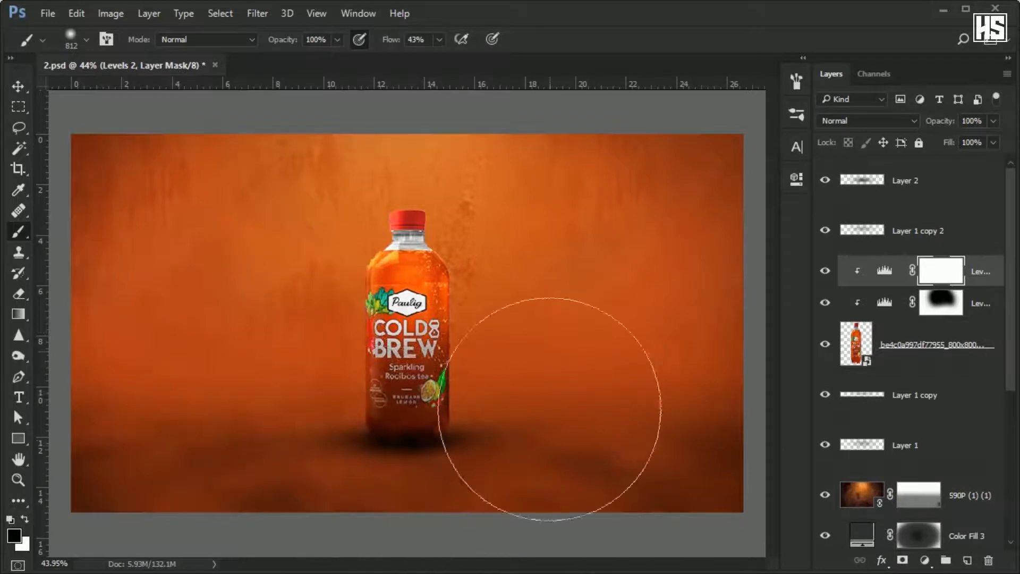
mouse_move(528, 395)
left_mouse_down()
mouse_move(239, 356)
mouse_move(533, 492)
left_mouse_up()
scroll(514, 323, "down", 1)
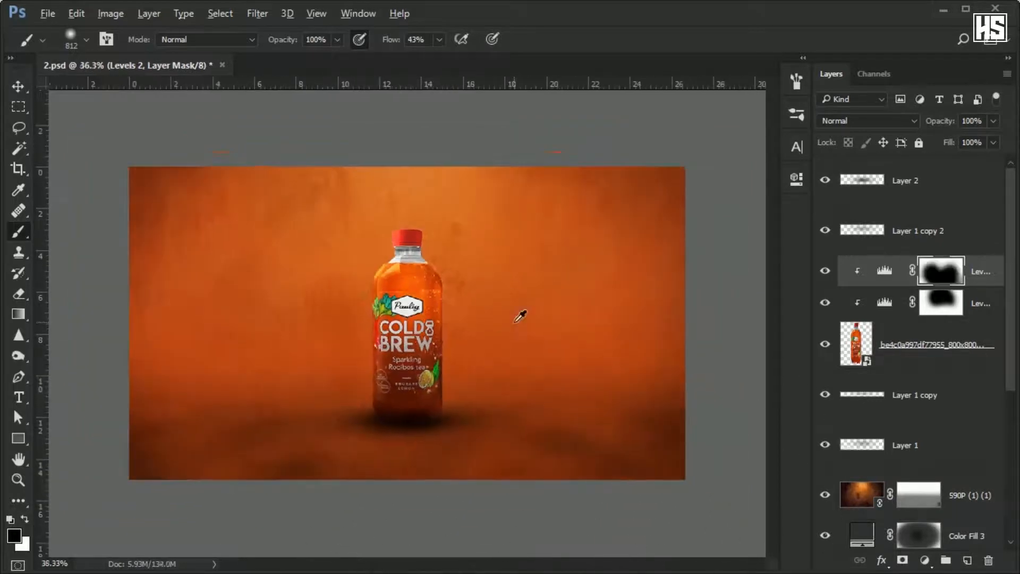
scroll(471, 299, "up", 1)
Place the 73350625 grunge metal texture as a linked image above the Levels adjustments and clip it to the bottle.
key("alt+f")
key("k")
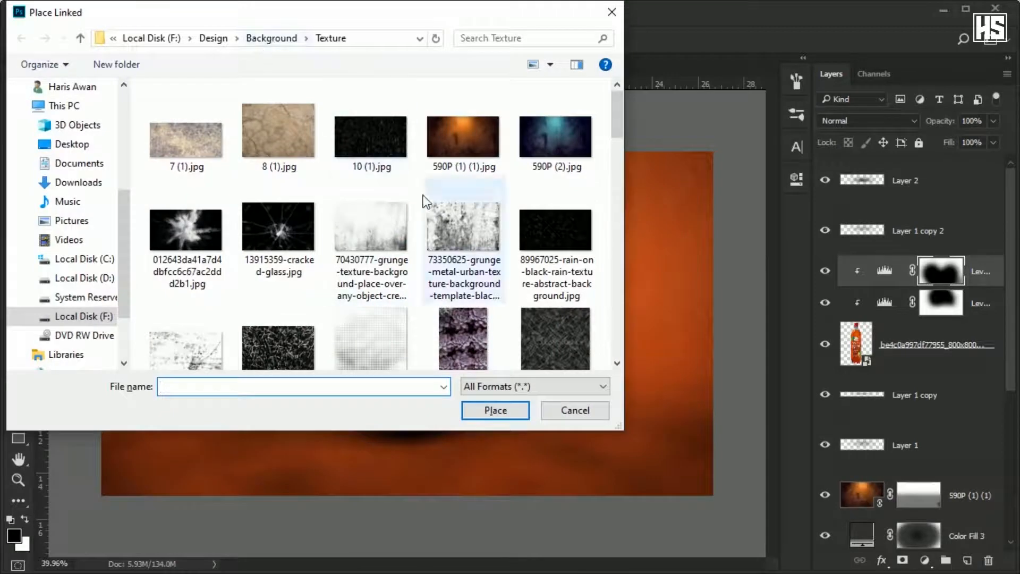
double_click(455, 234)
left_click(550, 37)
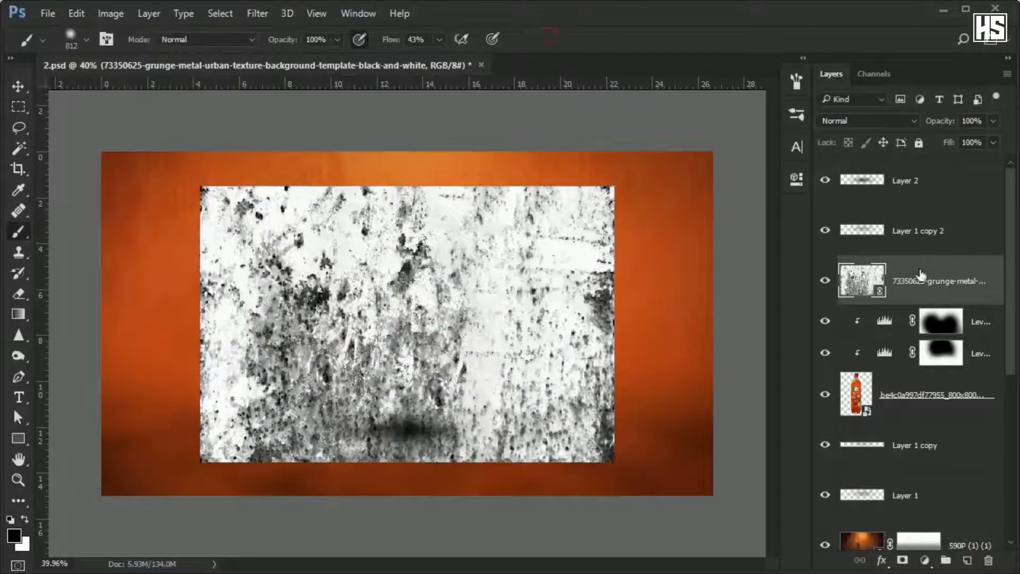
left_click(918, 303, "alt")
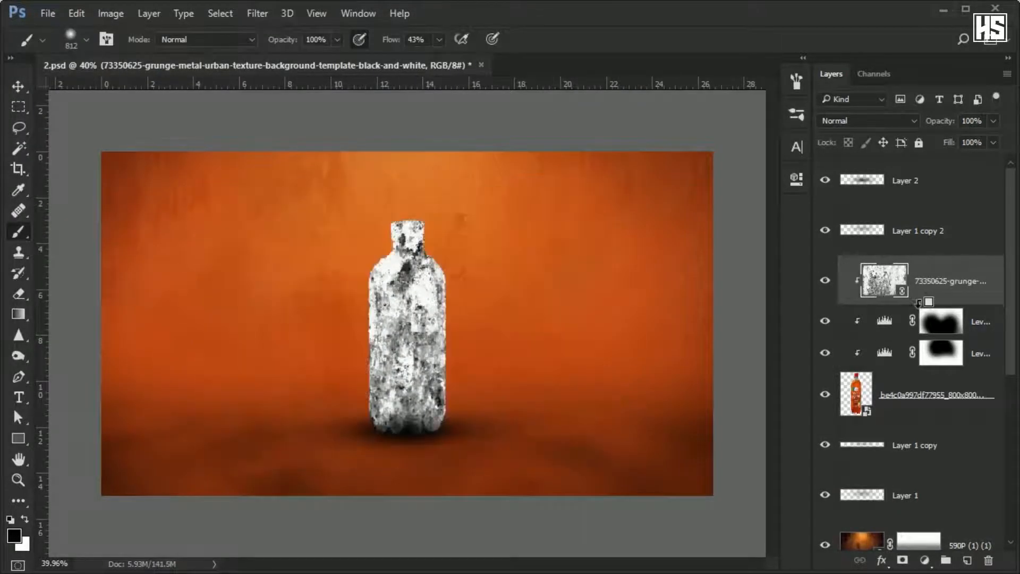
Set the grunge texture's fill to 29% and its blend mode to Multiply, and compare the bottle with and without it.
left_click(992, 142)
left_click(942, 158)
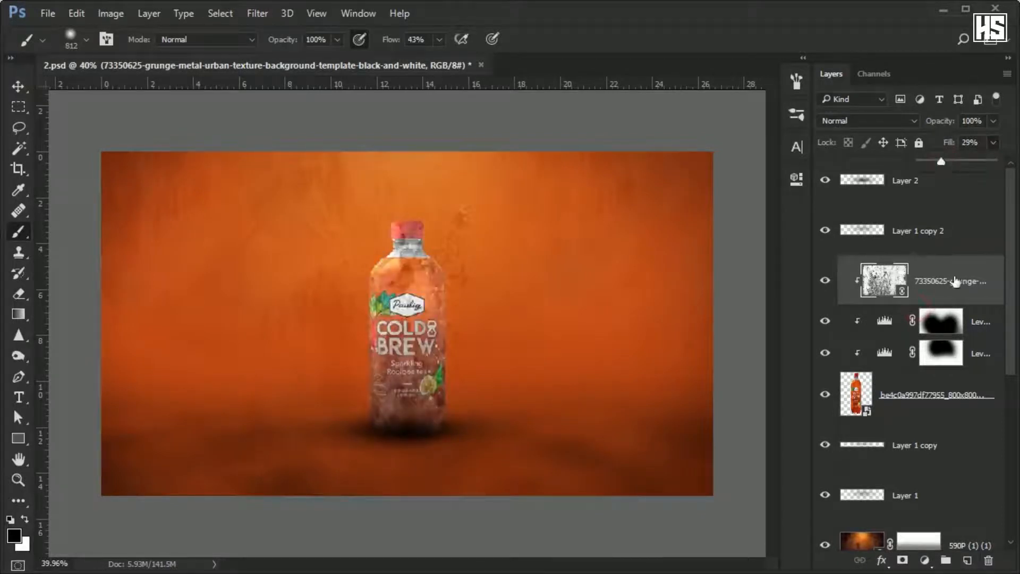
left_click(880, 120)
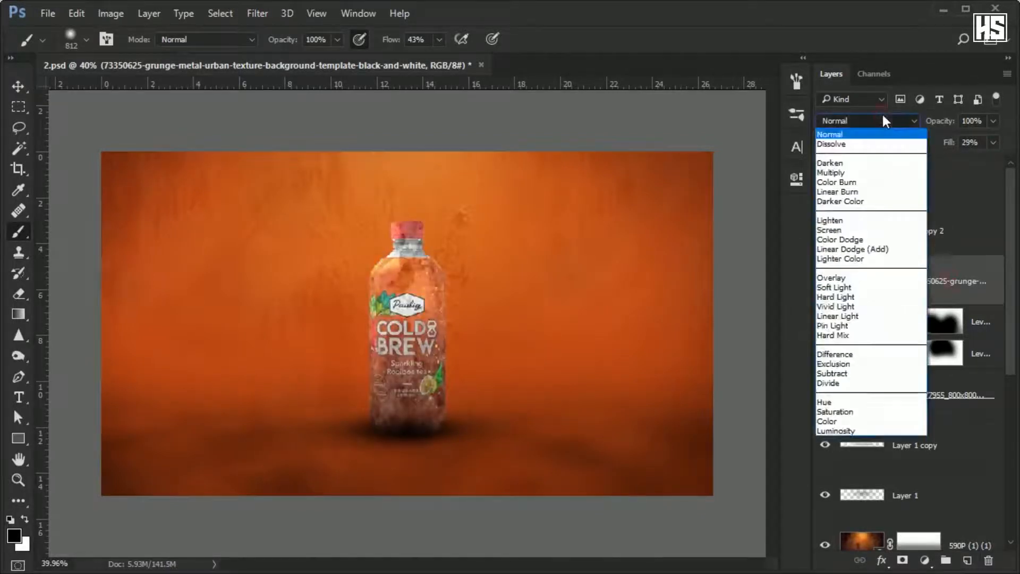
left_click(856, 172)
left_click(825, 287)
left_click(825, 284)
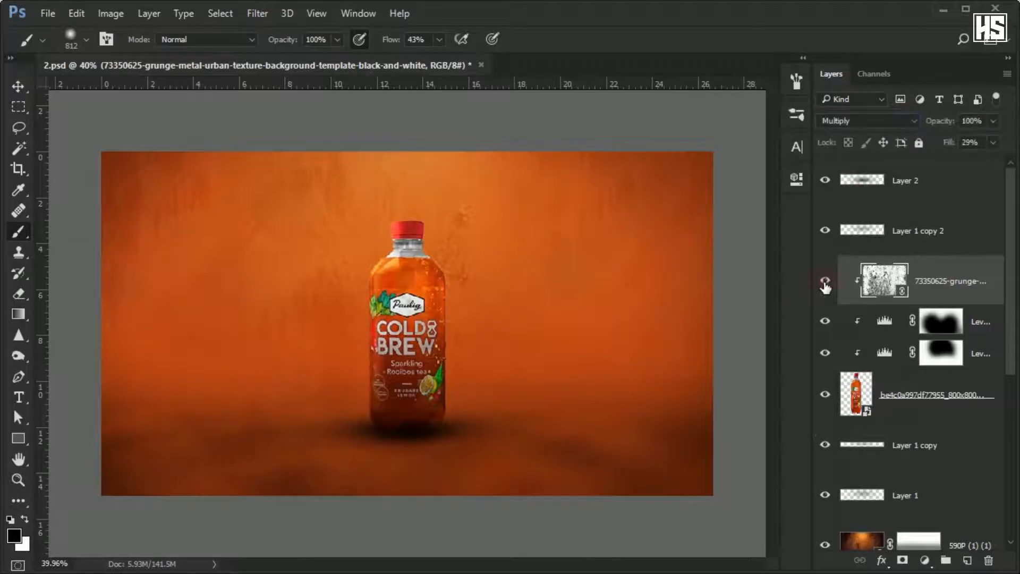
Mask the grunge texture off the upper bottle with a soft black brush and set its fill to 64%.
left_click(902, 559)
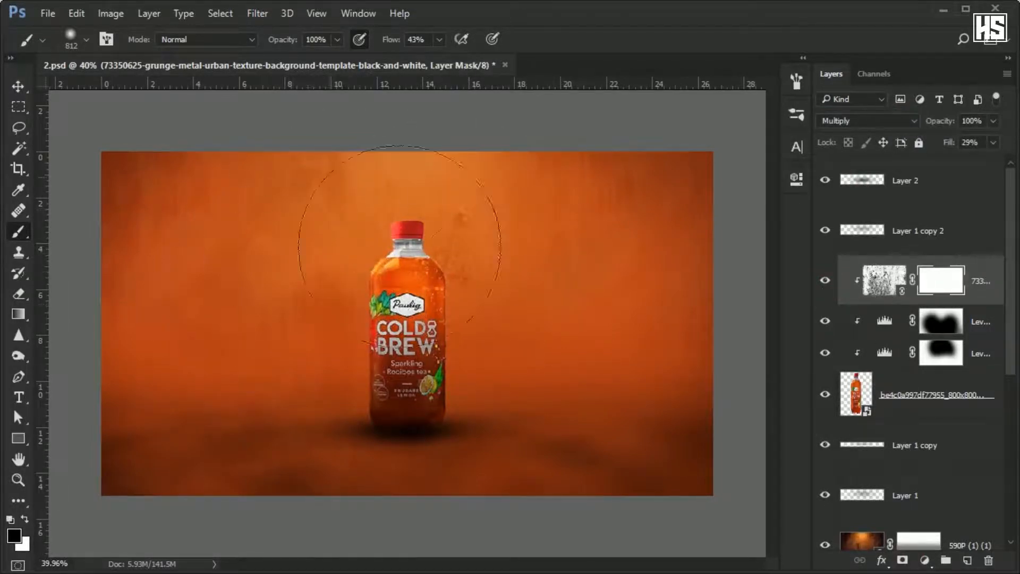
left_click_drag(564, 234, 501, 365)
key("x")
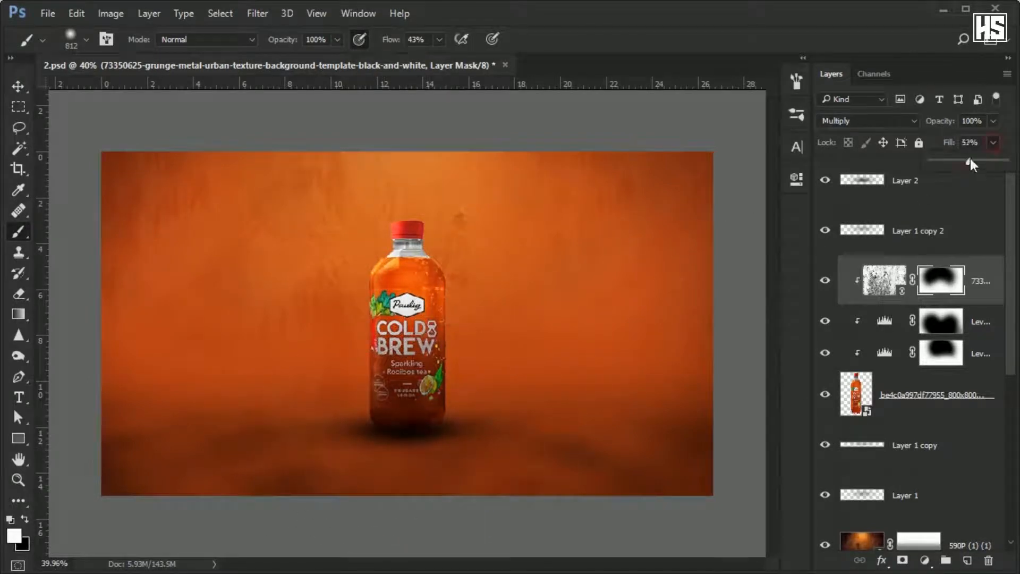
left_click(980, 266)
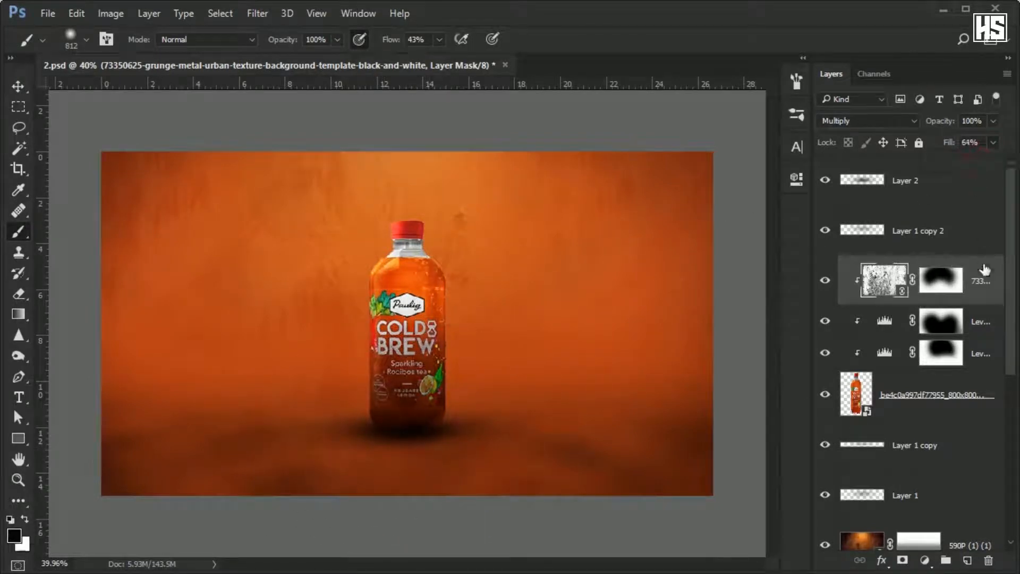
Place the linked light-ray image 0b97b293 above Layer 2, scaled to 452.47% width and 318.20% height over the bottle.
left_click(940, 181)
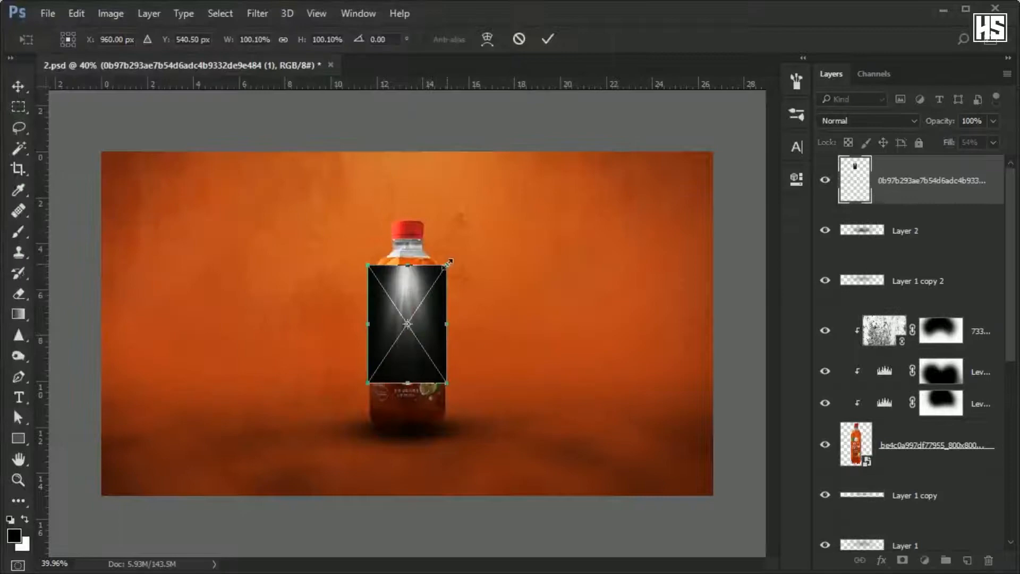
left_click_drag(448, 263, 531, 136)
mouse_move(531, 321)
left_mouse_down()
mouse_move(585, 320)
mouse_move(532, 325)
left_mouse_up()
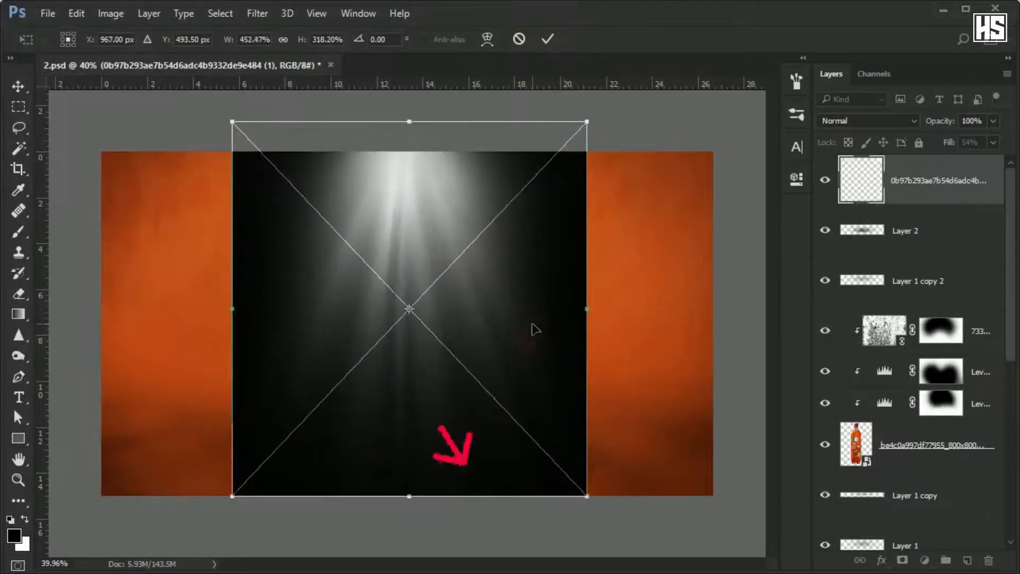
key("Return")
Blend the light-ray layer in Screen mode and set its fill to 35%.
left_click(876, 121)
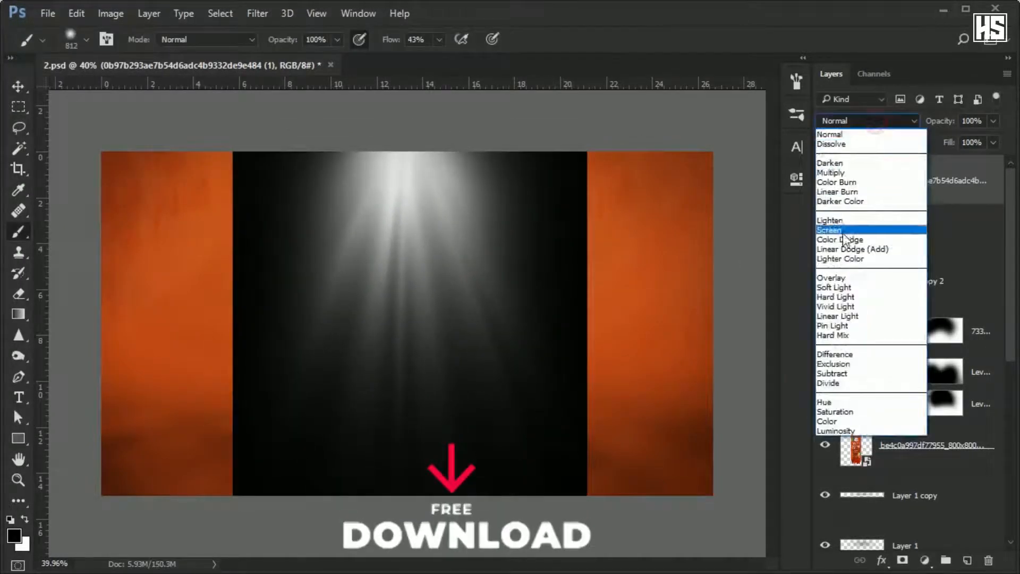
left_click(905, 225)
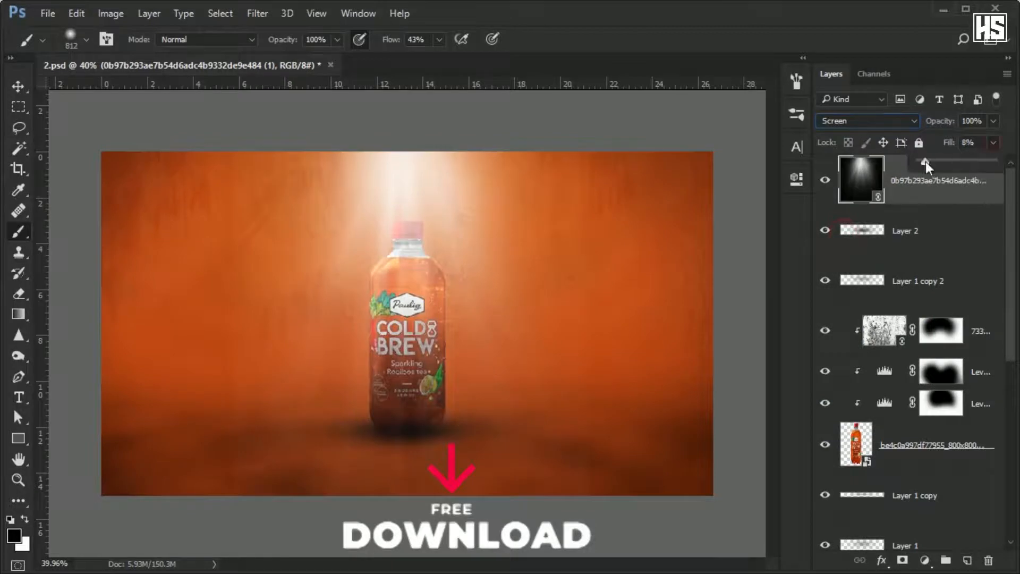
left_click_drag(925, 162, 947, 161)
Transform the light rays into a wider, shorter beam above the bottle, and compare the scene with and without them.
key("ctrl+t")
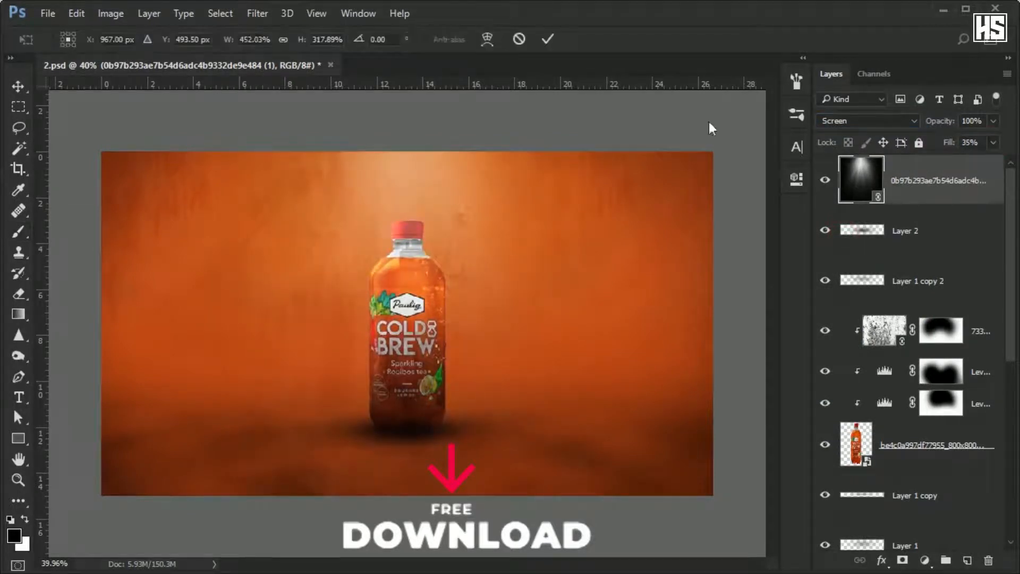
mouse_move(594, 308)
left_mouse_down()
mouse_move(678, 312)
mouse_move(620, 313)
mouse_move(580, 245)
left_mouse_up()
key("Return")
key("b")
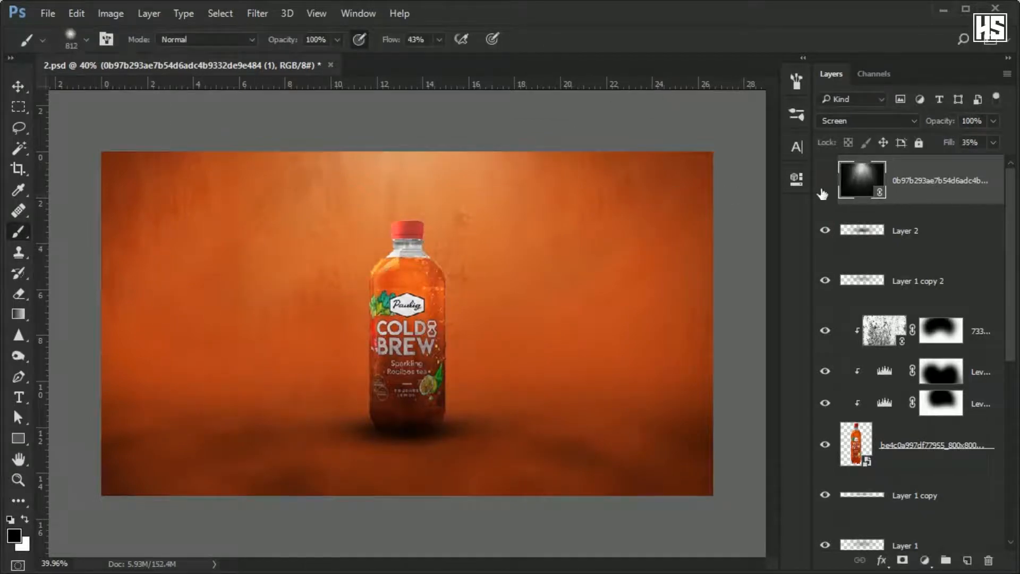
left_click(825, 180)
left_click(825, 180)
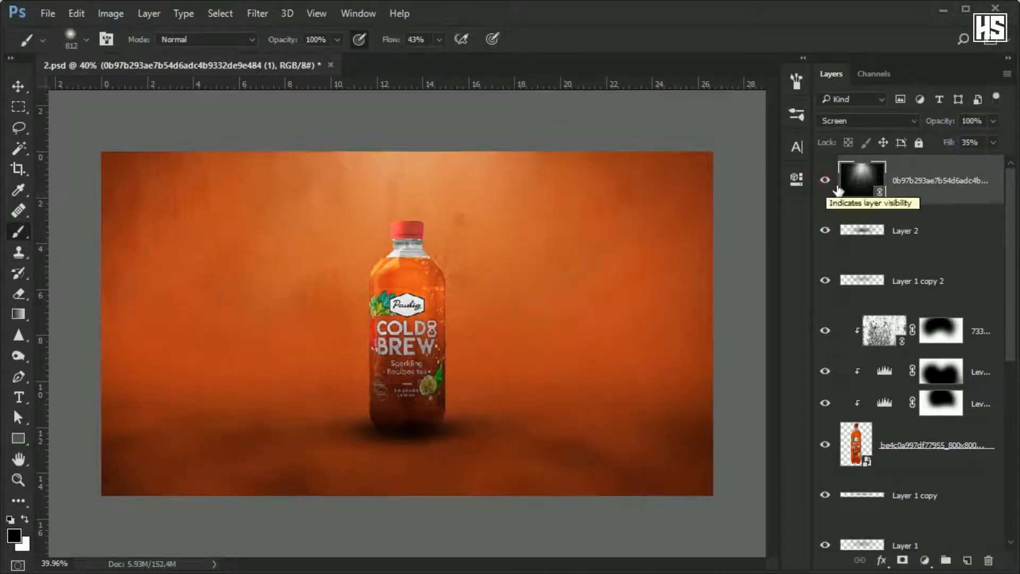
Delete the Layer 1 copy 2 shadow and set the fill of the Layer 2 contact shadow to 72%.
left_click(939, 235)
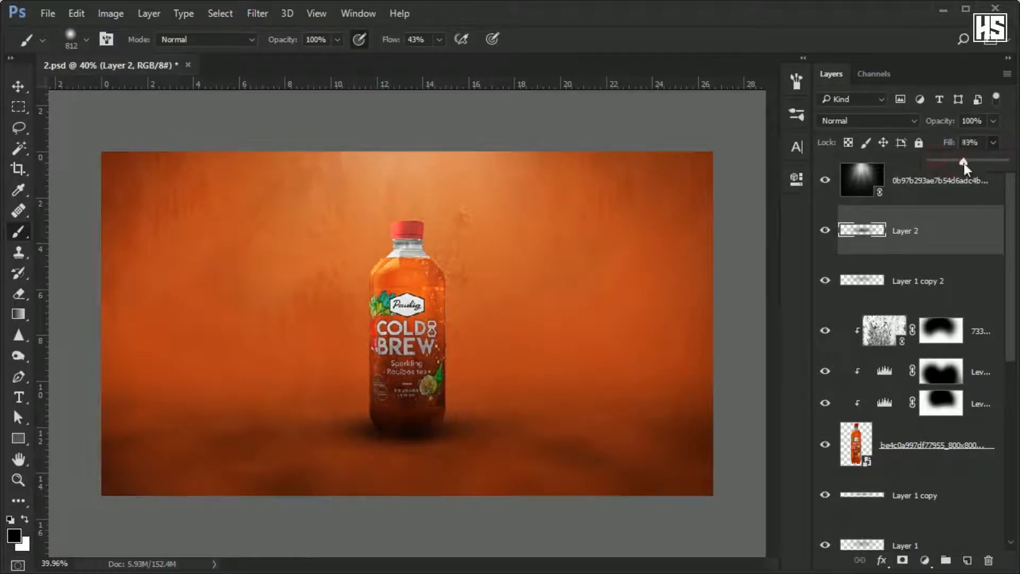
left_click(942, 282)
left_click(826, 282)
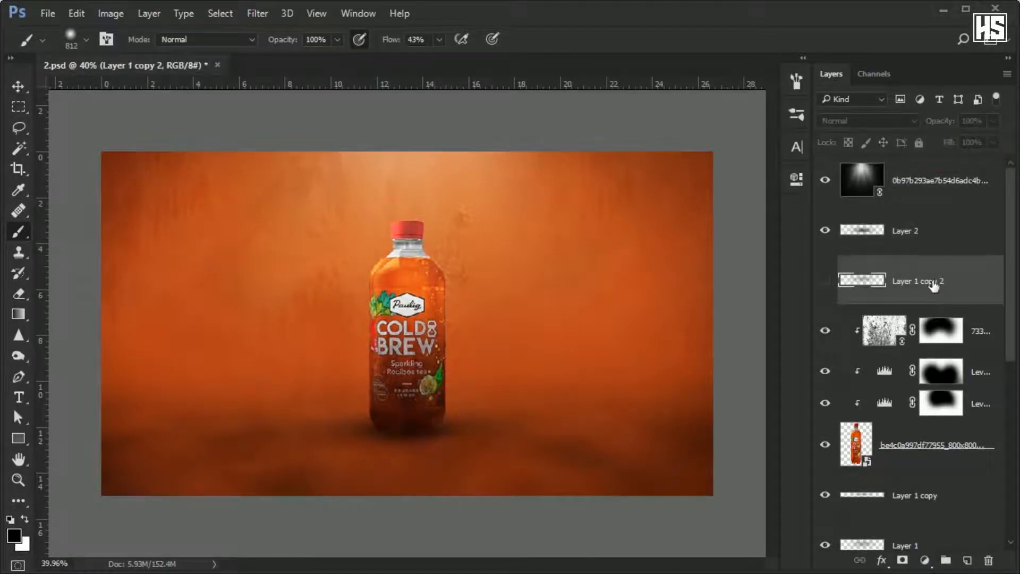
key("Delete")
left_click(933, 225)
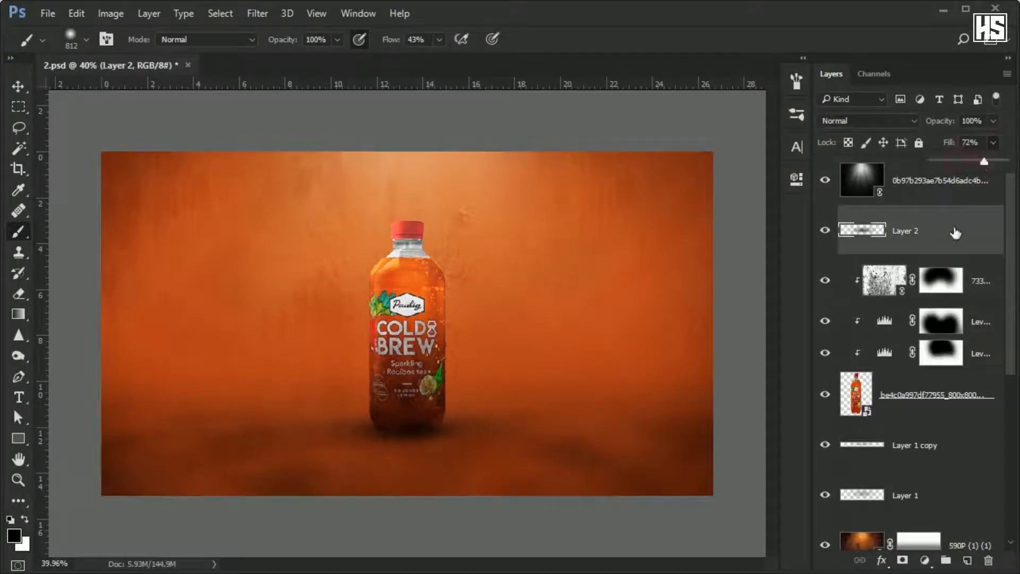
left_click(955, 226)
Add a black Solid Color fill layer directly above the 590P (1) (1) background layer.
scroll(374, 256, "down", 1)
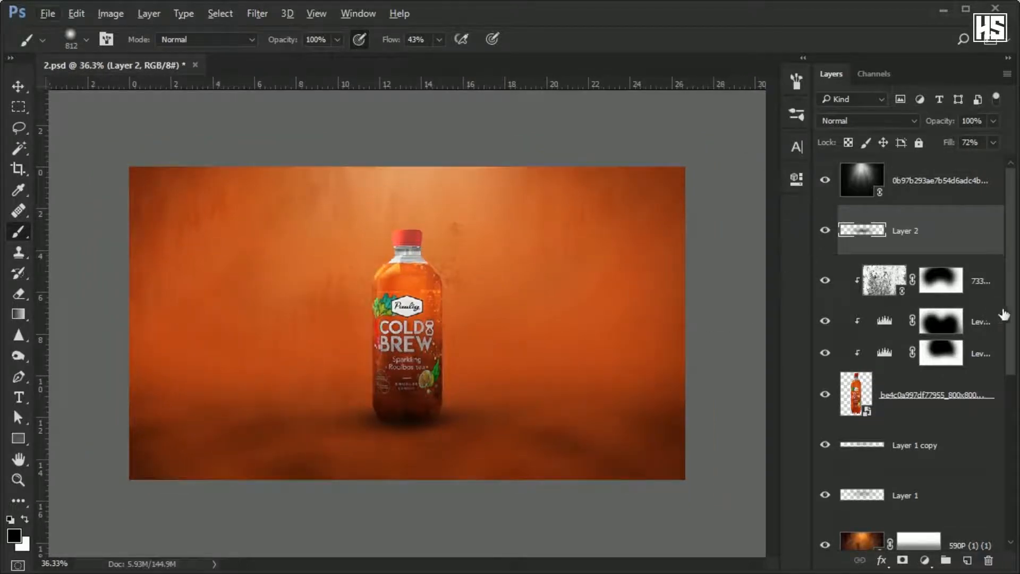
scroll(1003, 315, "down", 5)
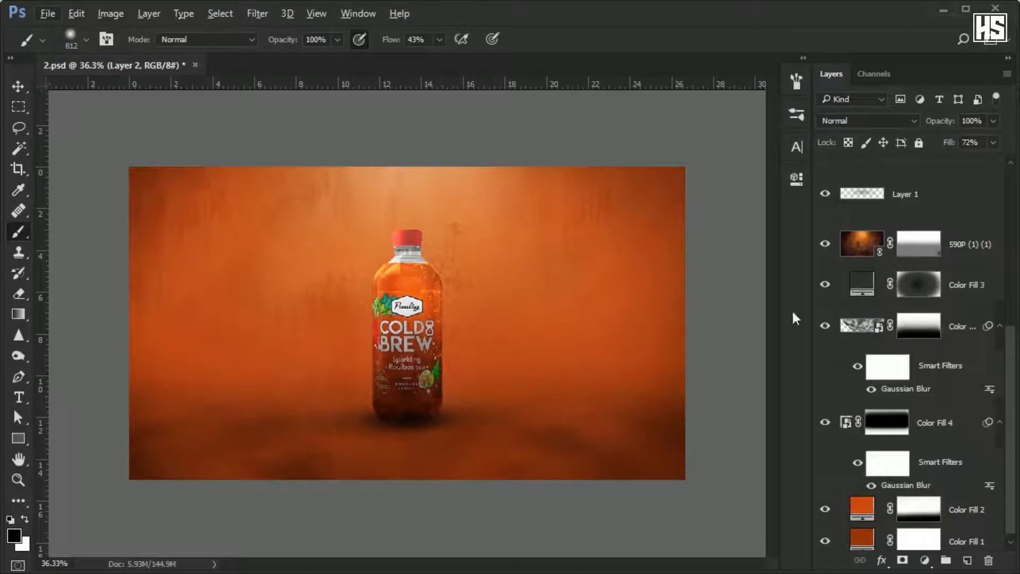
scroll(911, 345, "down", 1)
left_click(970, 238)
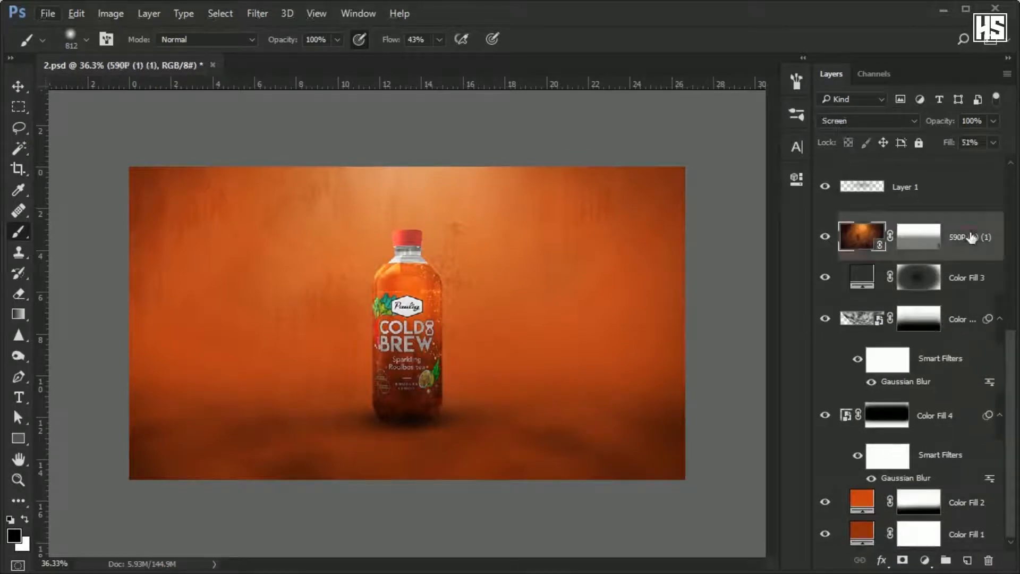
left_click(931, 560)
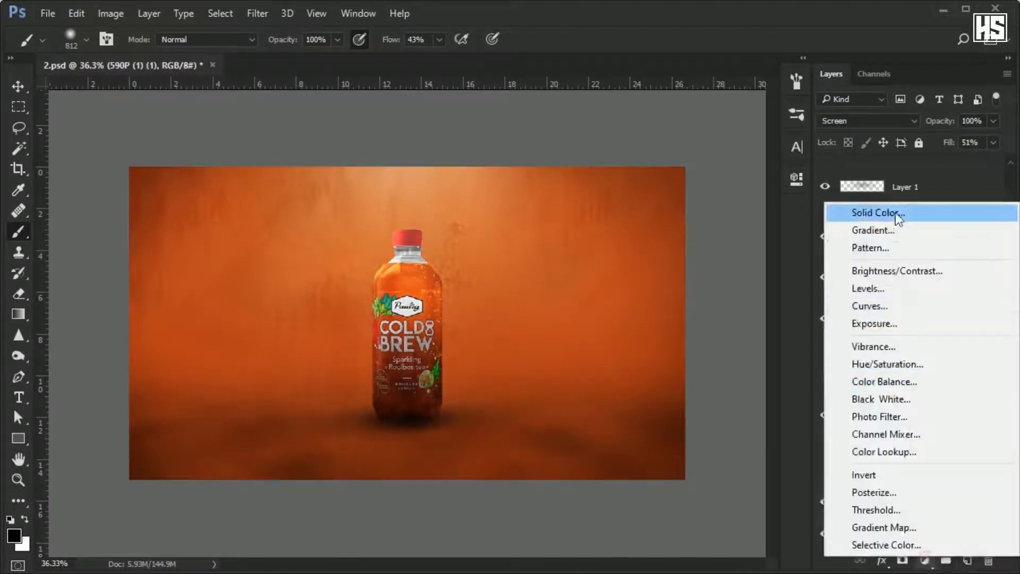
left_click(895, 212)
left_click(916, 106)
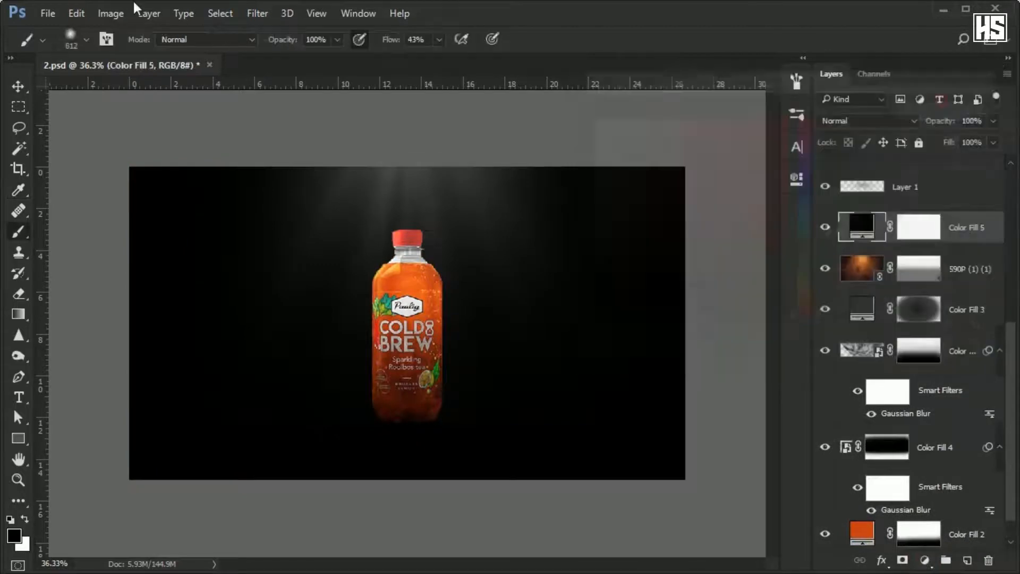
Convert the black Color Fill 5 layer to a smart object and render Clouds on it.
left_click(258, 14)
mouse_move(372, 265)
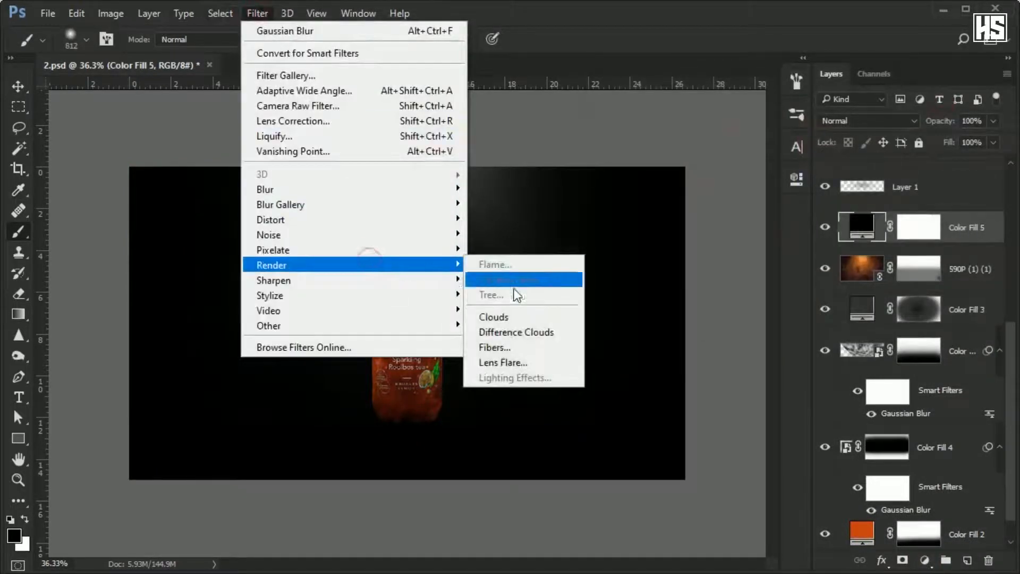
left_click(522, 315)
left_click(533, 187)
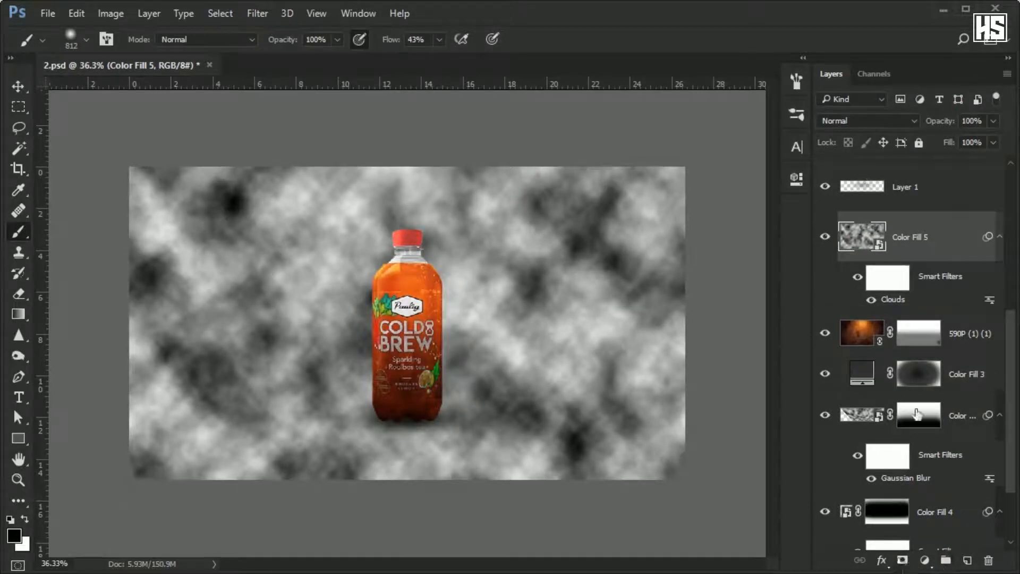
Apply a 31.8-pixel Gaussian Blur to the Color Fill 5 clouds and convert the filtered layer to a smart object.
left_click(257, 14)
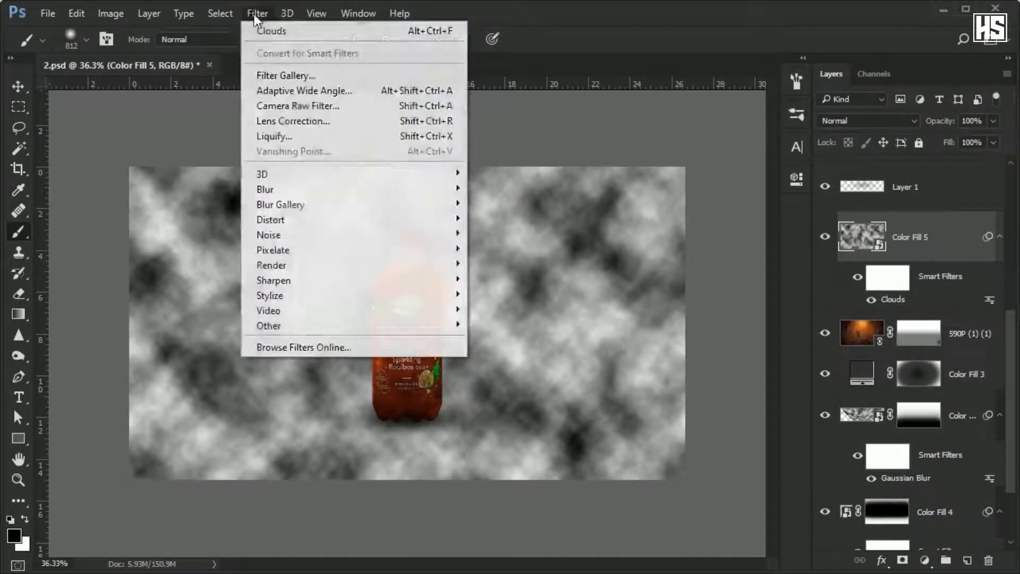
mouse_move(319, 192)
left_click(510, 249)
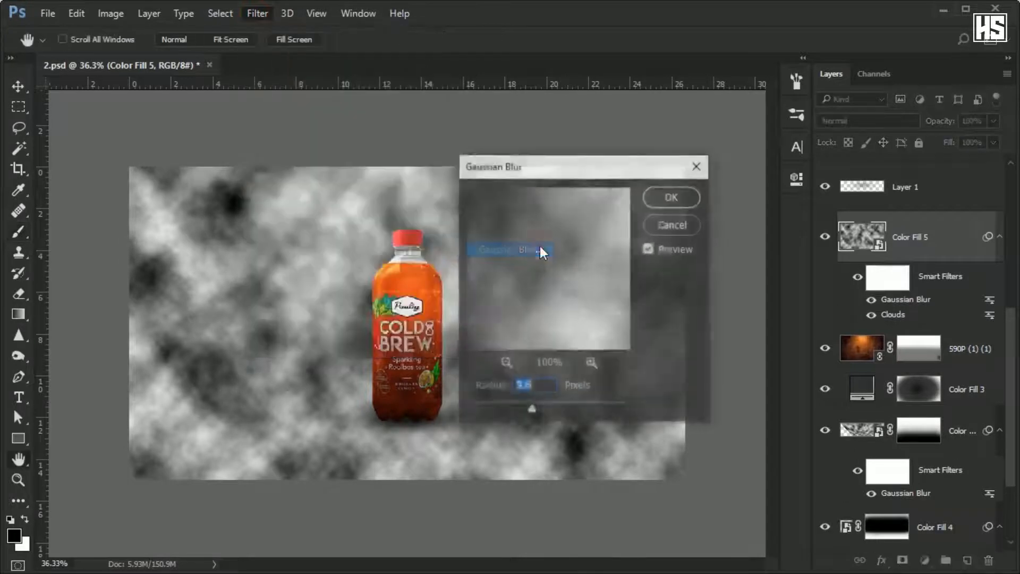
left_click_drag(533, 410, 546, 411)
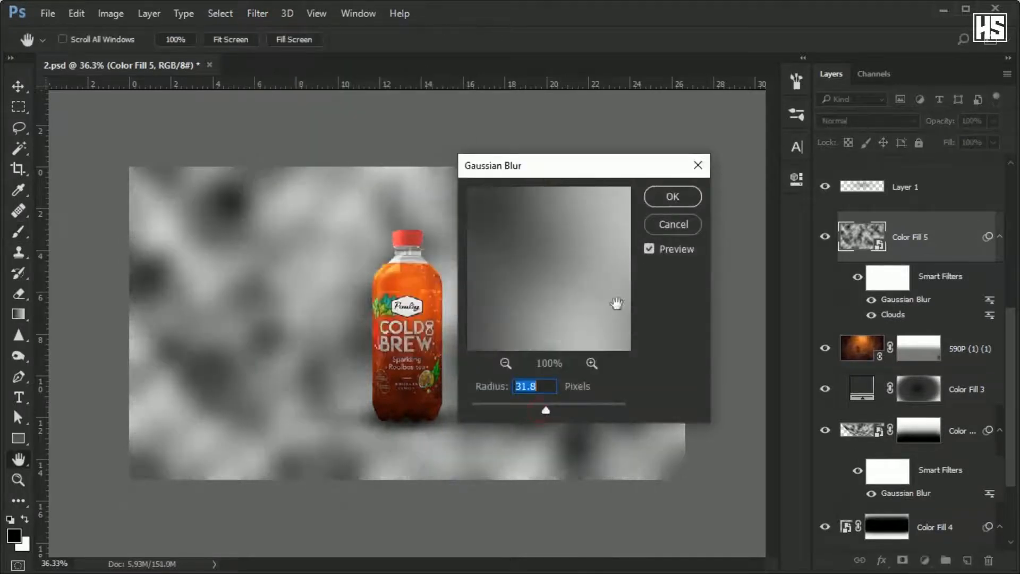
left_click(672, 196)
key("b")
right_click(954, 224)
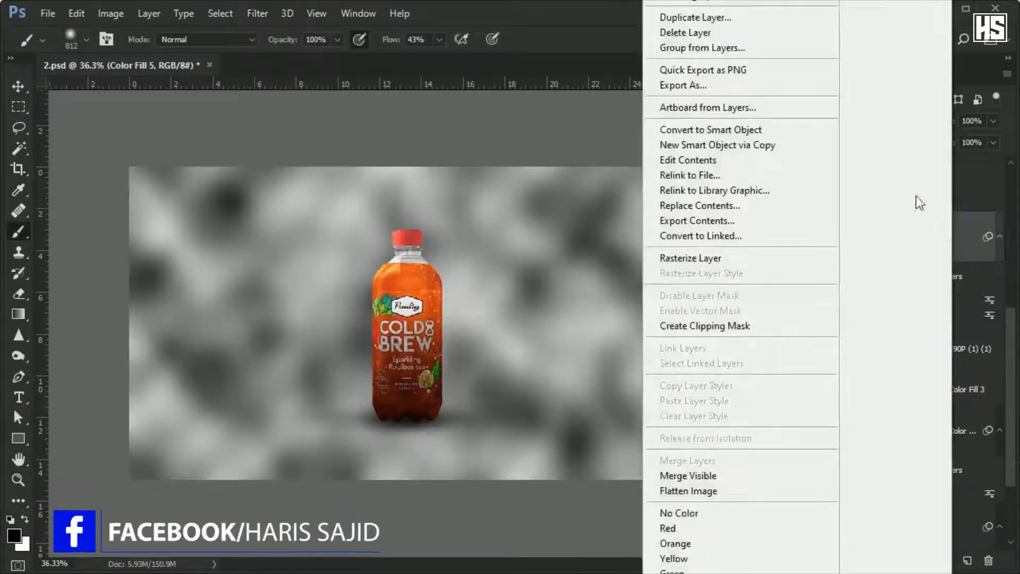
left_click(789, 130)
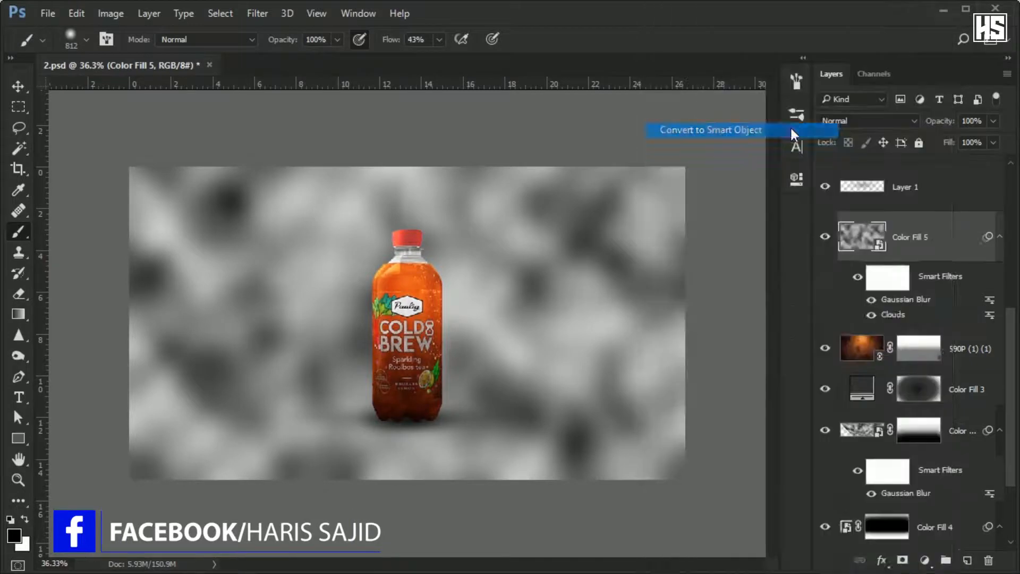
Add an inverted mask to Color Fill 5 and paint the clouds back in softly over the floor and lower sides.
left_click(902, 562)
key("ctrl+i")
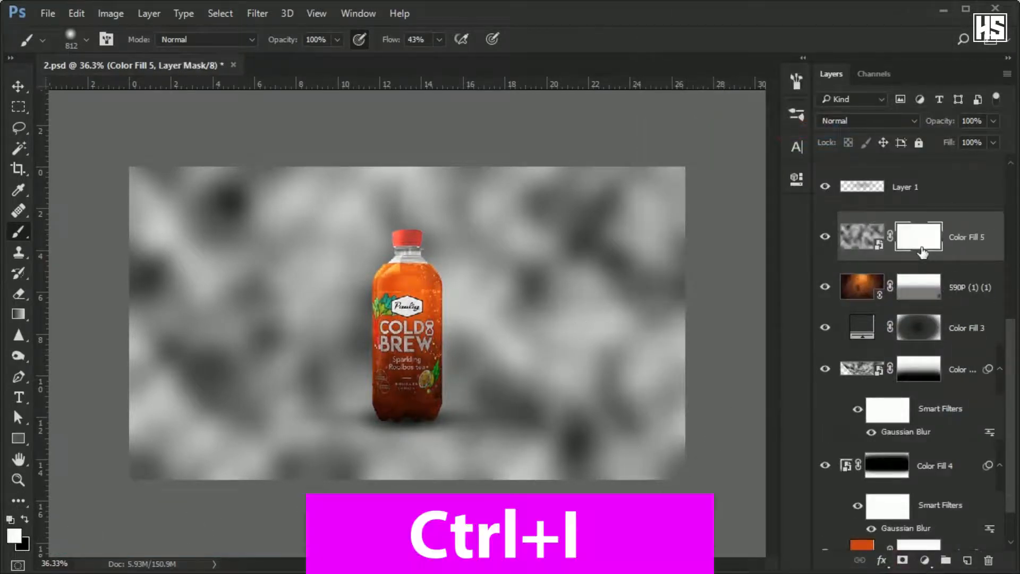
mouse_move(649, 432)
left_mouse_down()
mouse_move(80, 410)
mouse_move(649, 410)
mouse_move(91, 251)
mouse_move(557, 432)
mouse_move(698, 293)
left_mouse_up()
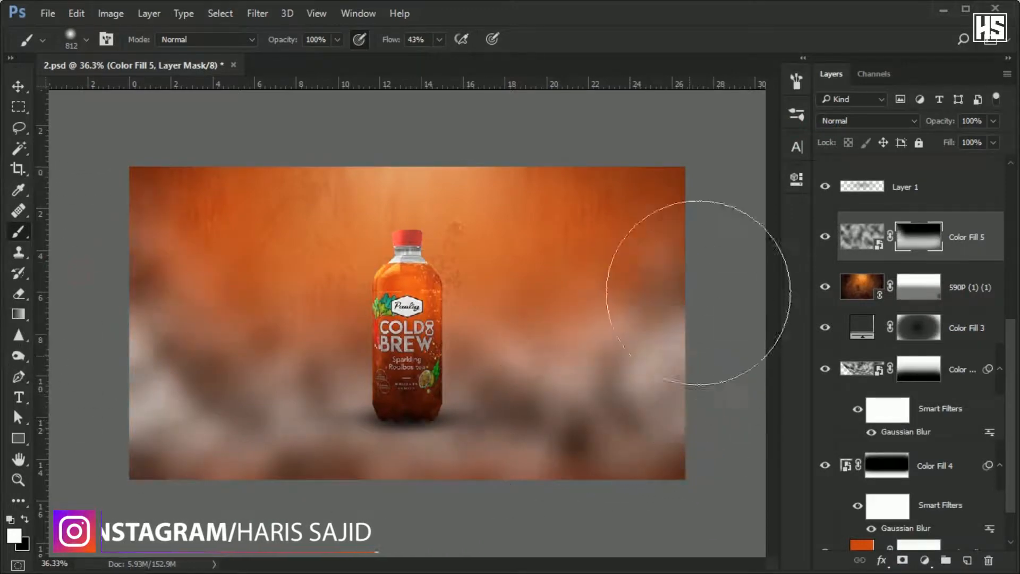
Set the Color Fill 5 cloud layer to Screen blending at 57% opacity.
left_click(890, 120)
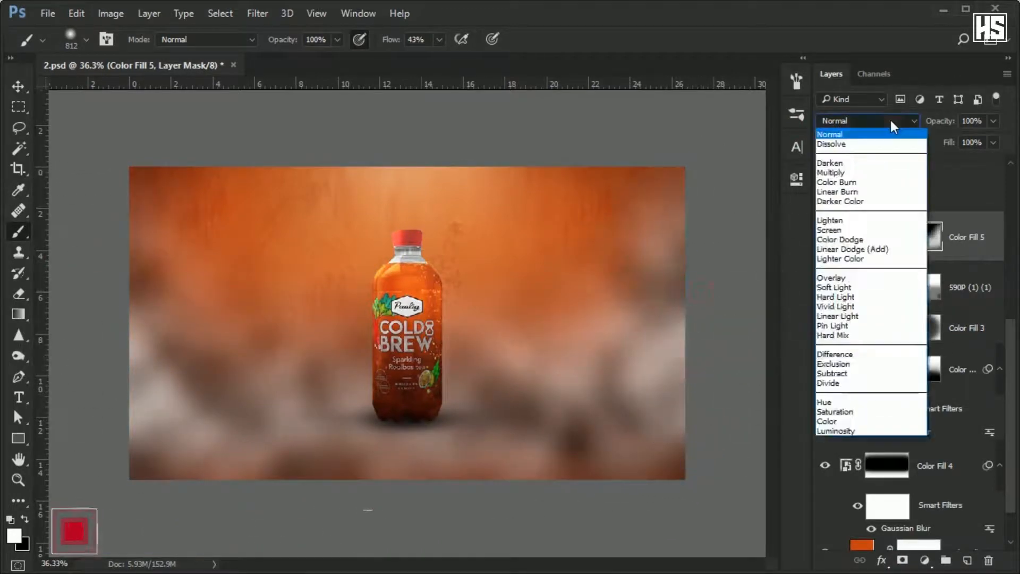
left_click(846, 231)
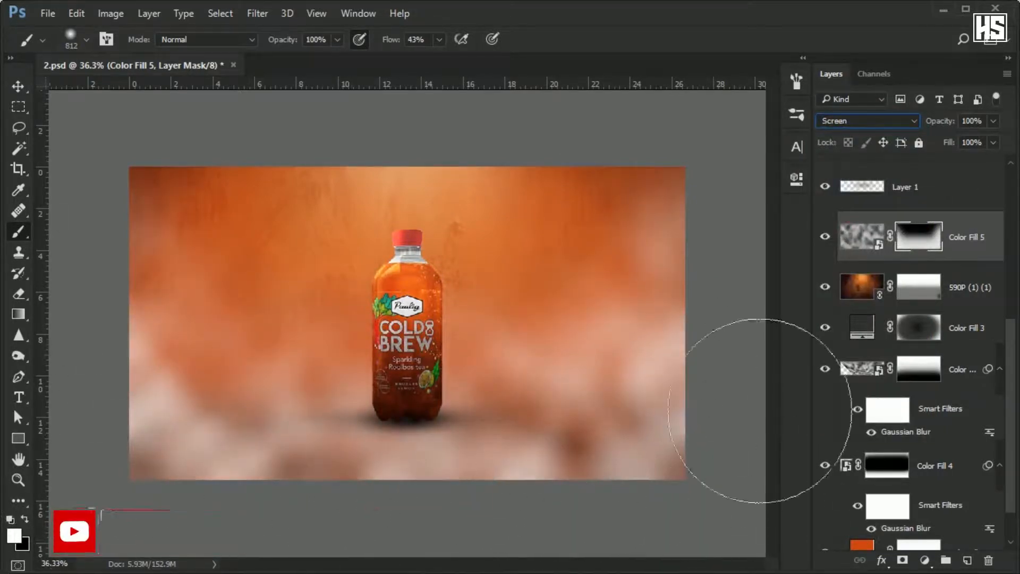
left_click_drag(993, 121, 963, 138)
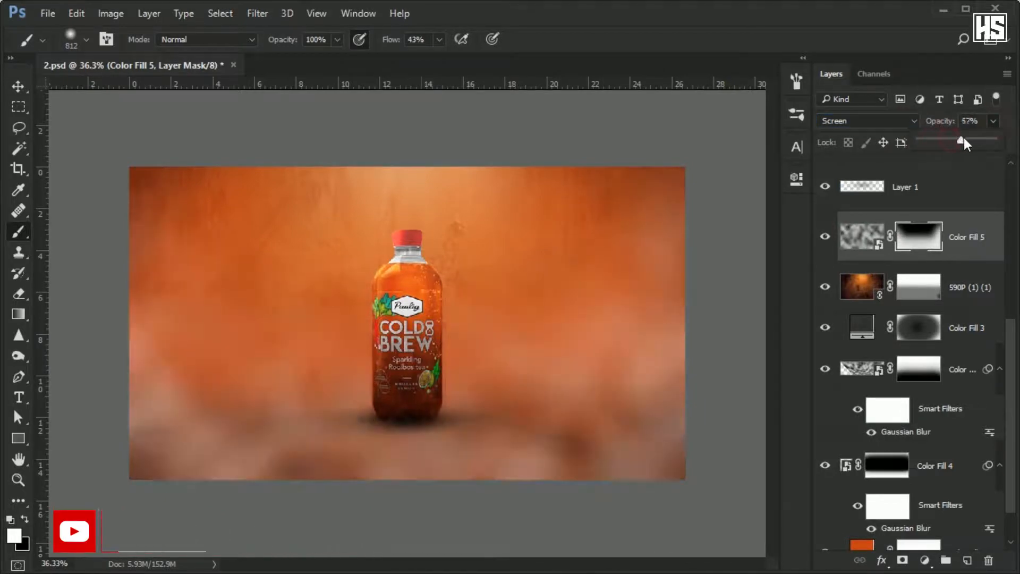
left_click(998, 257)
Scale up the Color Fill 5 clouds slightly beyond the canvas edges and fine-tune the layer's opacity.
key("ctrl+t")
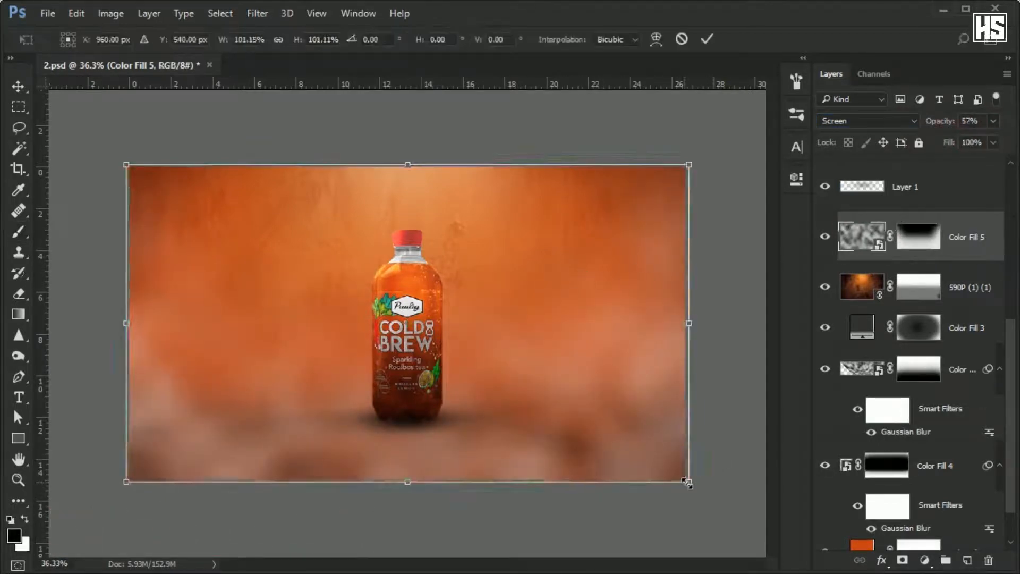
left_click_drag(686, 481, 720, 500)
key("Return")
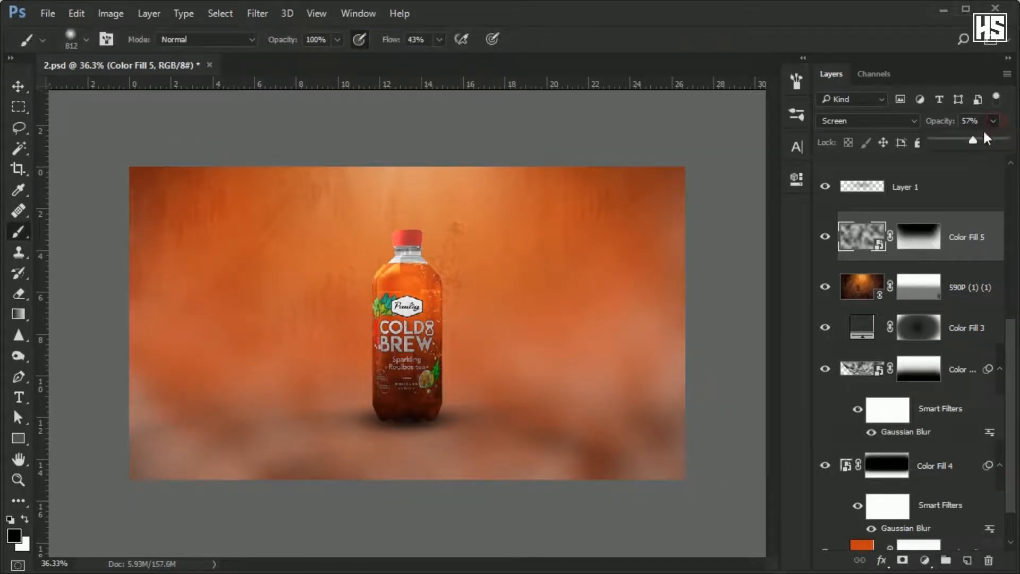
left_click_drag(985, 138, 994, 125)
mouse_move(980, 165)
left_mouse_down()
mouse_move(958, 162)
mouse_move(975, 161)
left_mouse_up()
Place the MaxPixel smoke image above the light rays layer and set its blend mode to Screen.
left_click(960, 204)
scroll(964, 202, "up", 5)
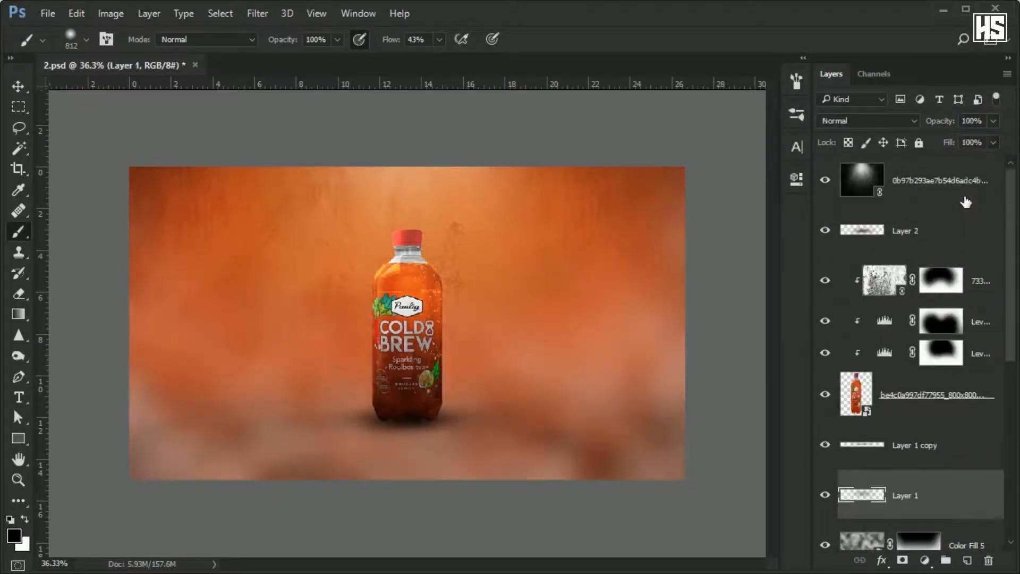
left_click(978, 171)
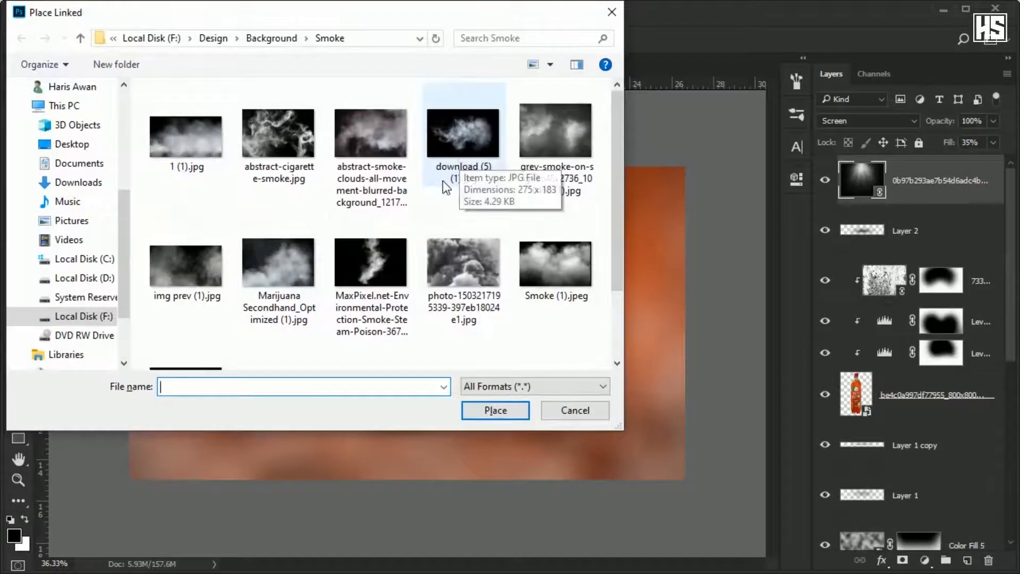
double_click(372, 267)
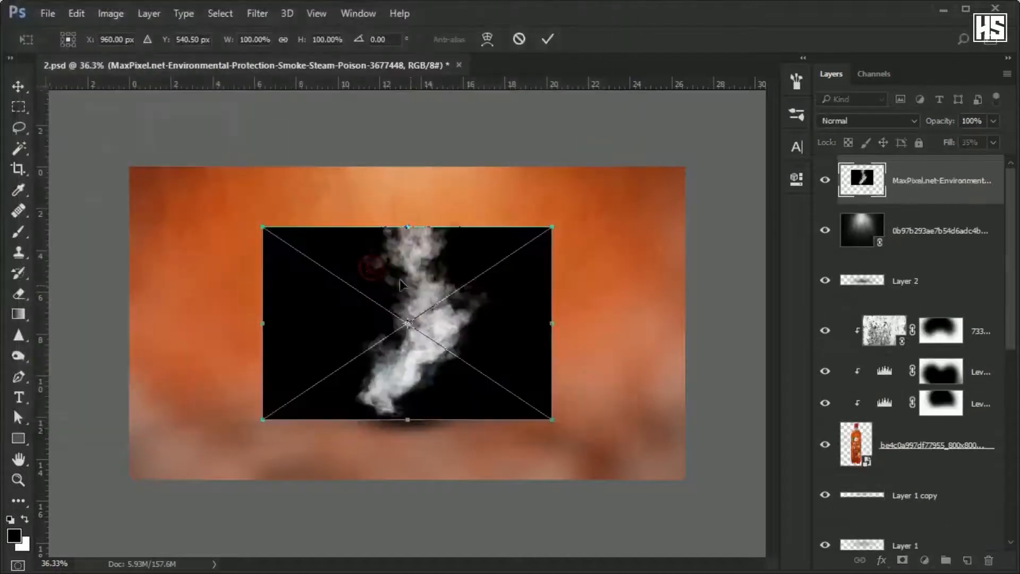
left_click(548, 38)
left_click(866, 121)
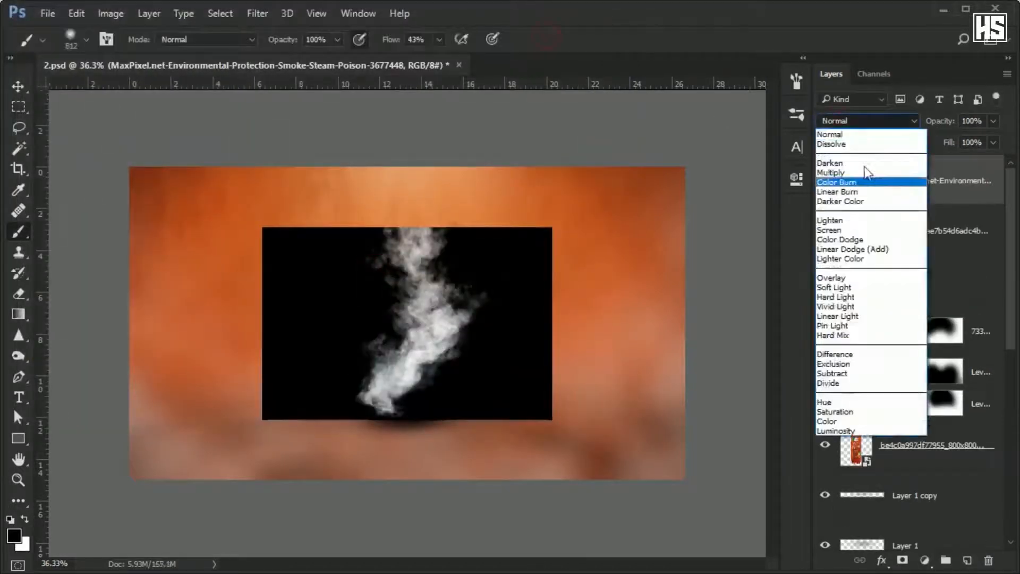
left_click(850, 232)
Rotate the smoke about 34° counterclockwise, enlarge it, and position it over the bottle, rising to the upper left of the canvas.
key("ctrl+t")
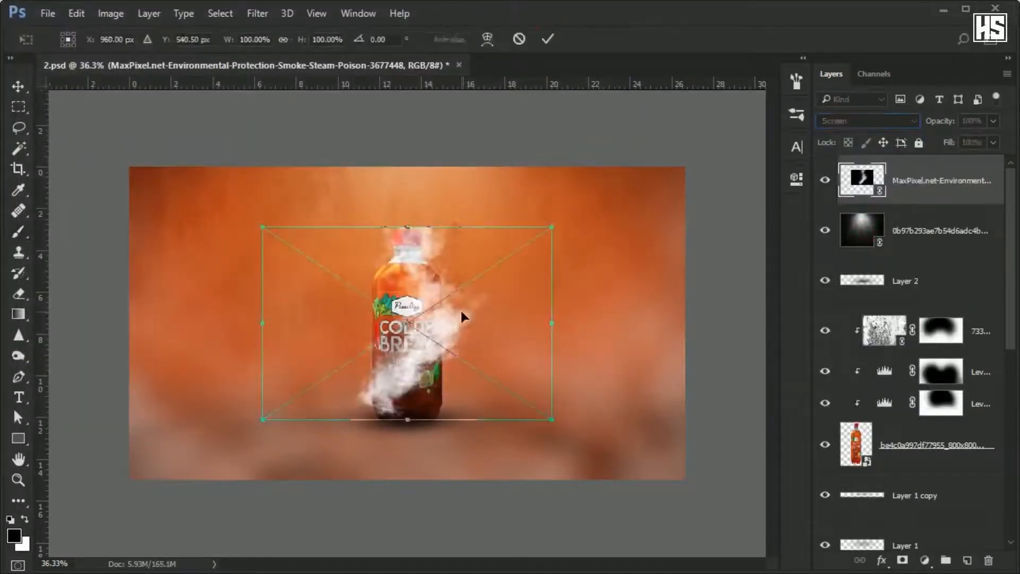
left_click_drag(597, 223, 483, 183)
left_click_drag(408, 323, 376, 284)
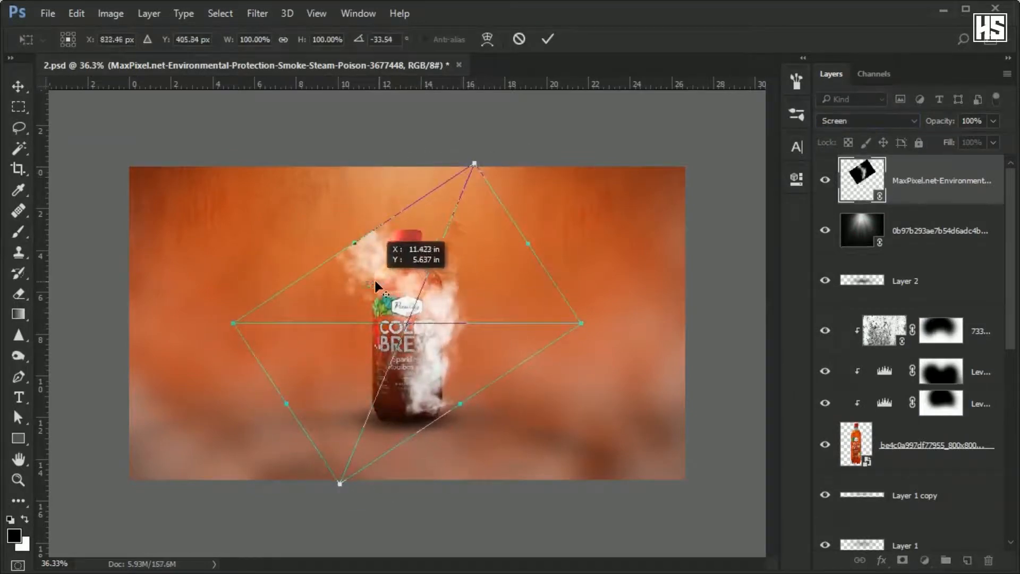
left_click_drag(455, 355, 414, 330)
left_click_drag(541, 297, 634, 318)
mouse_move(517, 302)
left_mouse_down()
mouse_move(501, 285)
mouse_move(519, 278)
left_mouse_up()
key("Return")
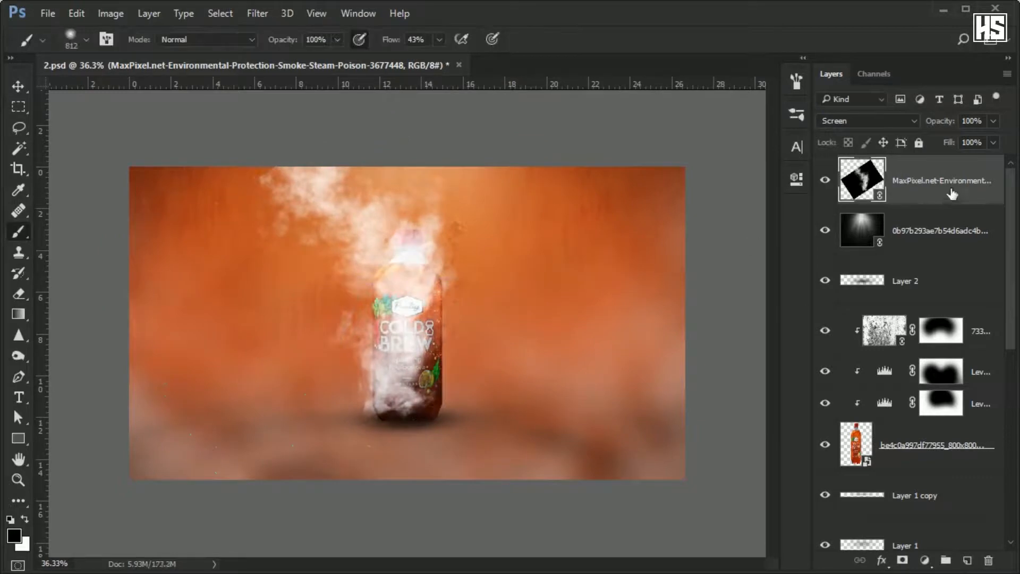
Mask the smoke off the bottle and its surroundings with a soft black brush, and reduce the layer's fill to 67%.
left_click(902, 559)
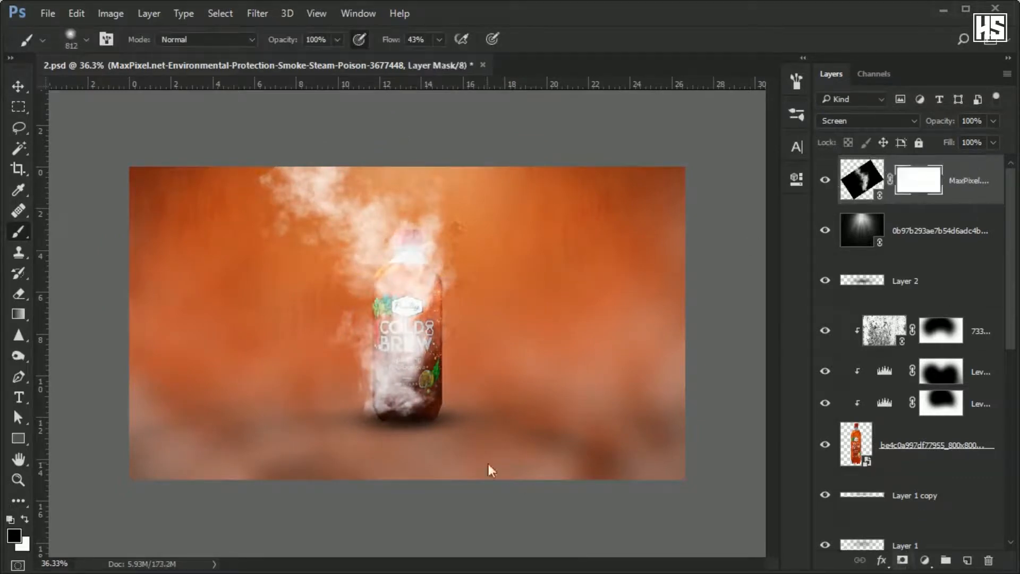
mouse_move(512, 398)
left_mouse_down()
mouse_move(496, 207)
mouse_move(376, 103)
left_mouse_up()
mouse_move(297, 213)
left_mouse_down()
mouse_move(228, 152)
mouse_move(200, 384)
mouse_move(193, 312)
left_mouse_up()
left_click(993, 142)
mouse_move(996, 161)
left_mouse_down()
mouse_move(956, 159)
mouse_move(967, 159)
left_mouse_up()
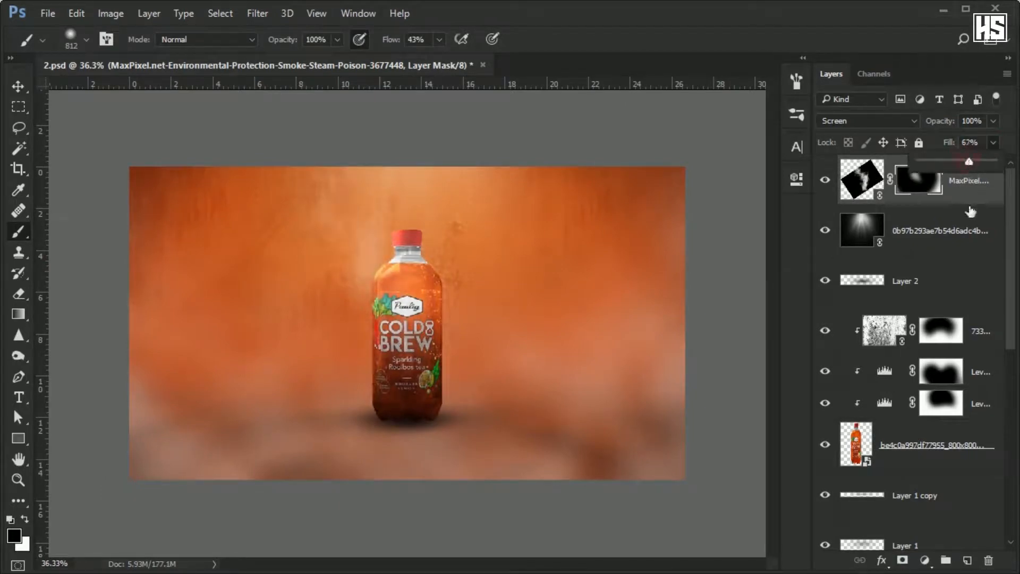
Select all the scene's layers and put them into one group.
left_click(977, 181)
key("ctrl+alt+a")
key("ctrl+g")
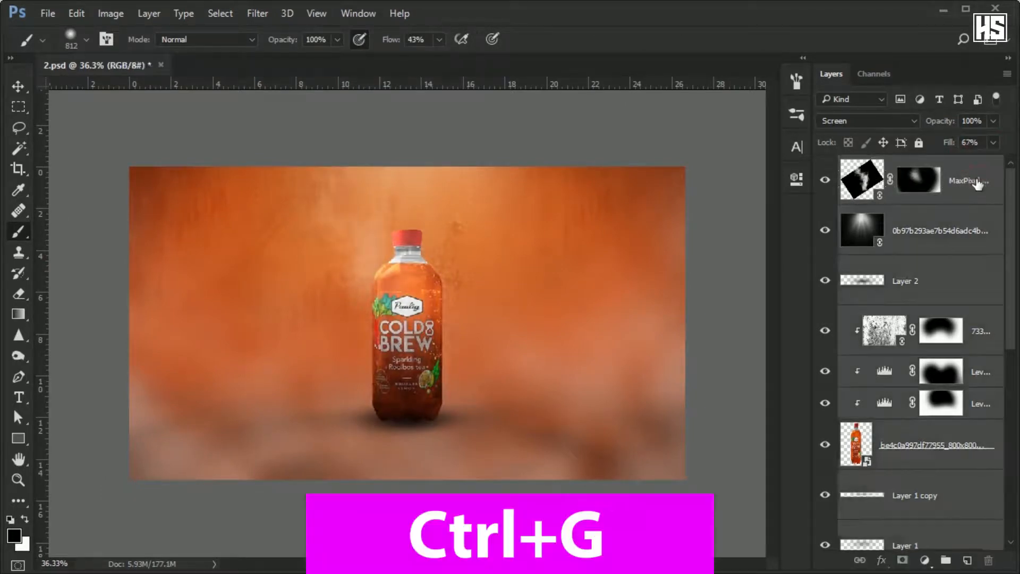
Add a Curves layer above Group 1, darkening the upper backdrop's bright tones and lifting the floor shadows from input 84 to output 88.
left_click(924, 560)
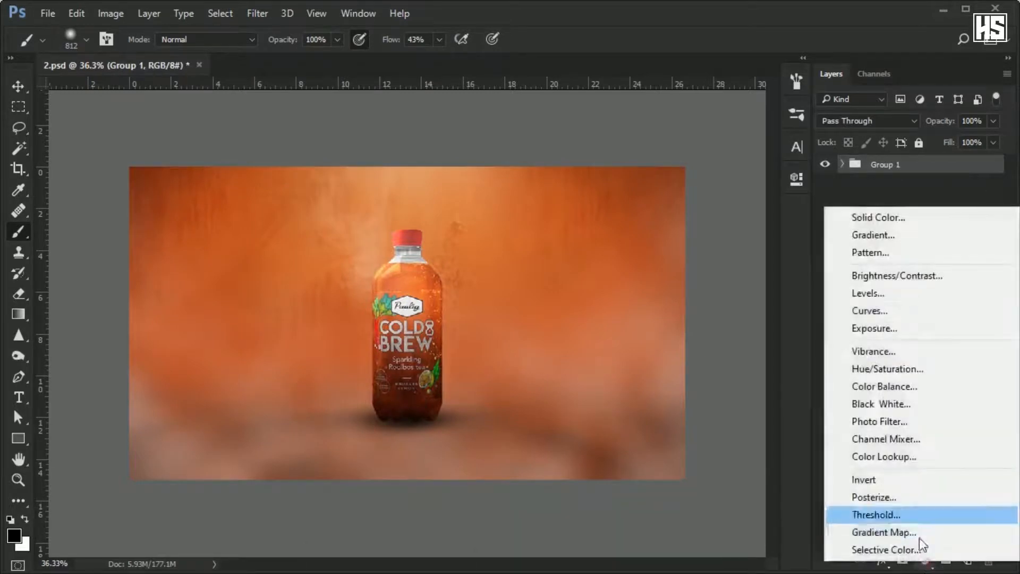
left_click(876, 306)
left_click(618, 244)
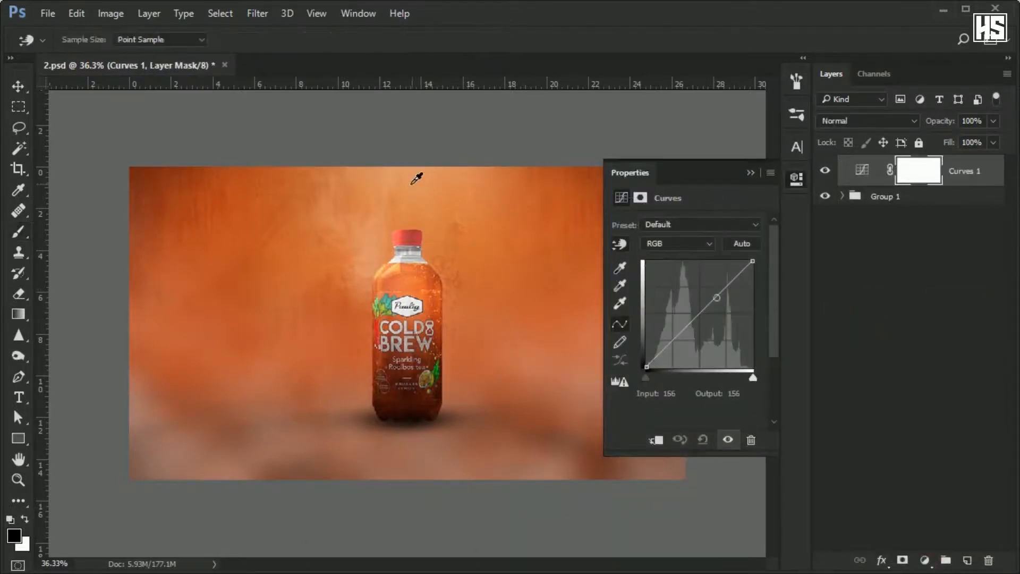
left_click_drag(408, 179, 411, 184)
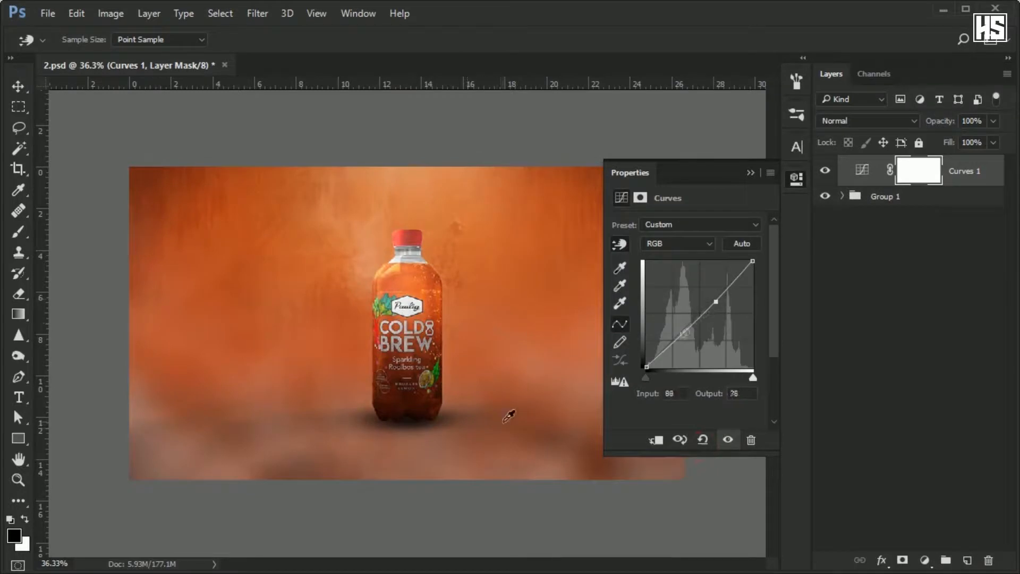
left_click_drag(508, 416, 509, 410)
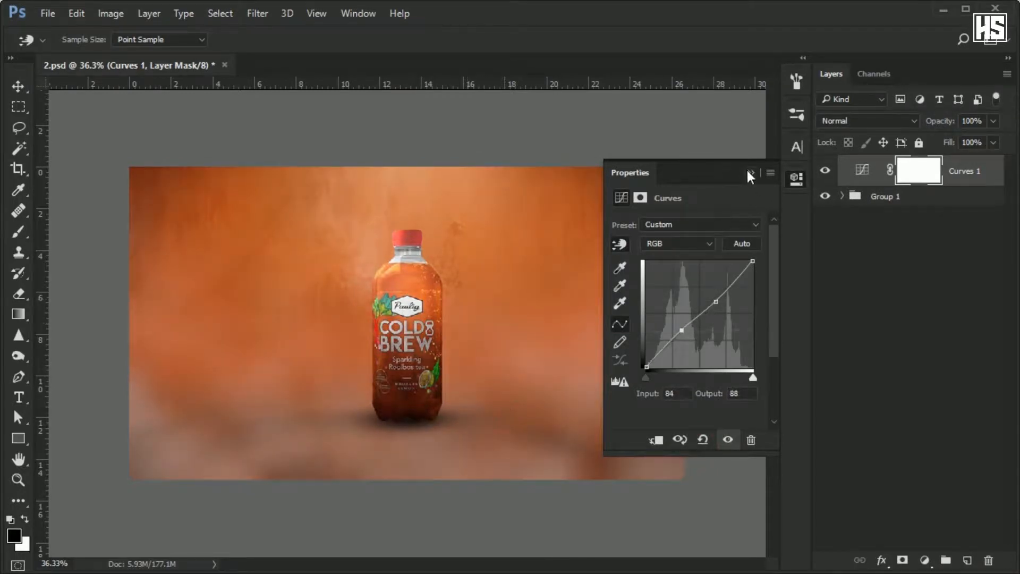
left_click(748, 171)
Add a second Curves layer, lowering the upper backdrop tones from input 117 to output 107 and darkening the floor's tones.
left_click(926, 560)
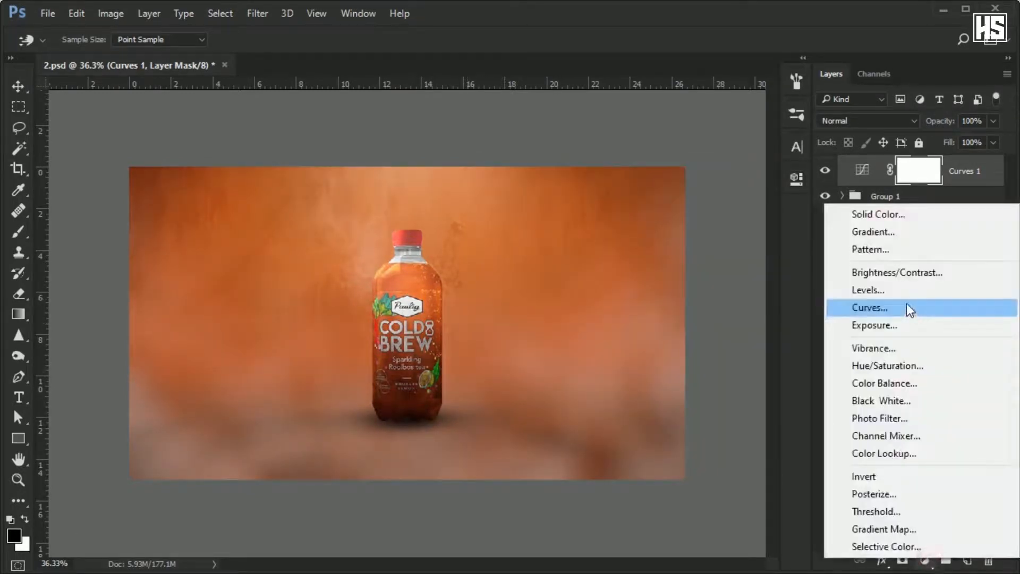
left_click(906, 305)
left_click(619, 244)
left_click_drag(563, 188, 563, 197)
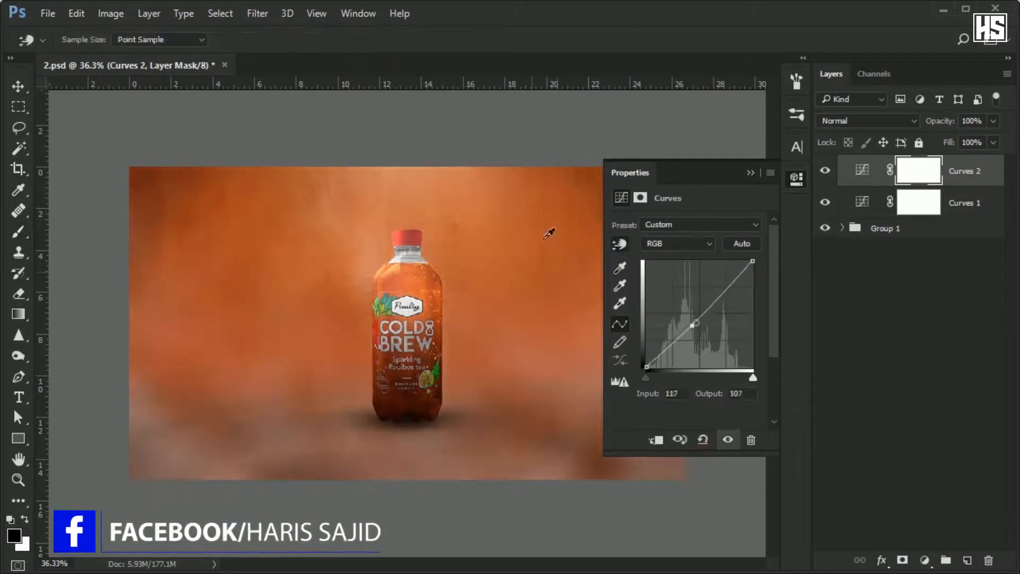
left_click_drag(299, 470, 298, 480)
left_click(750, 172)
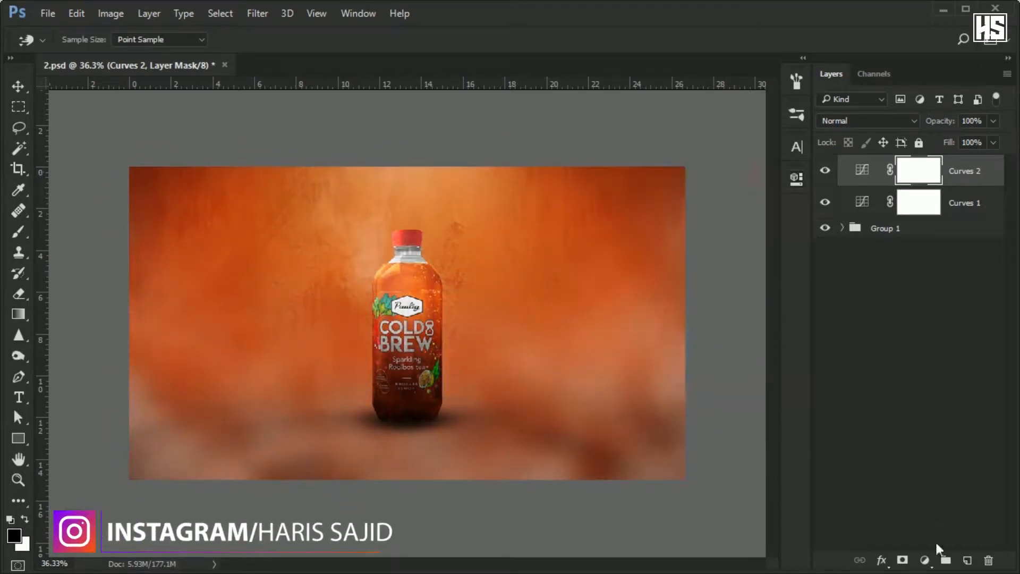
Add a Brightness/Contrast adjustment layer above Curves 2 with brightness -2 and contrast -26.
left_click(925, 560)
left_click(862, 271)
left_click_drag(686, 293, 649, 292)
left_click_drag(686, 263, 684, 264)
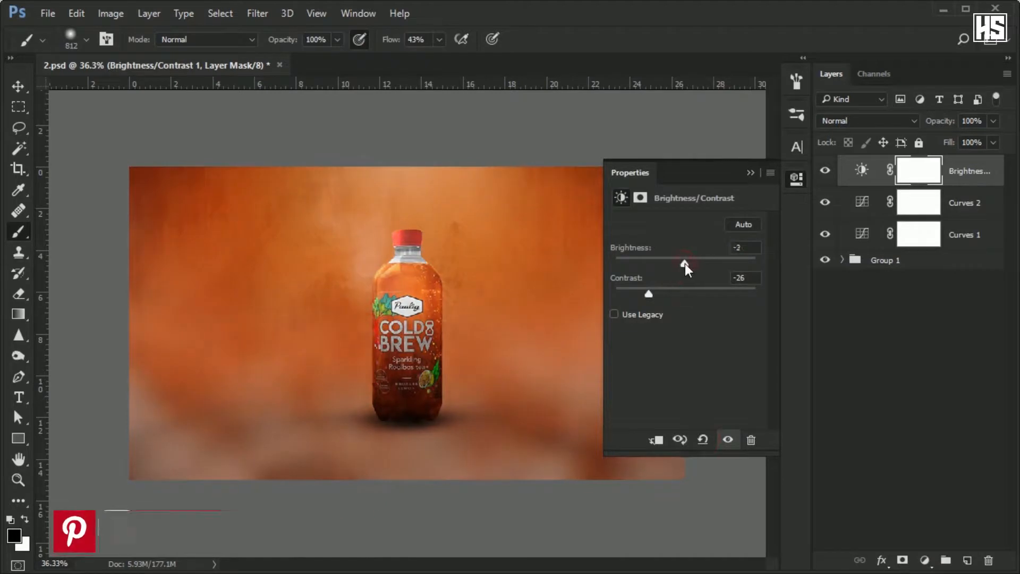
left_click(750, 173)
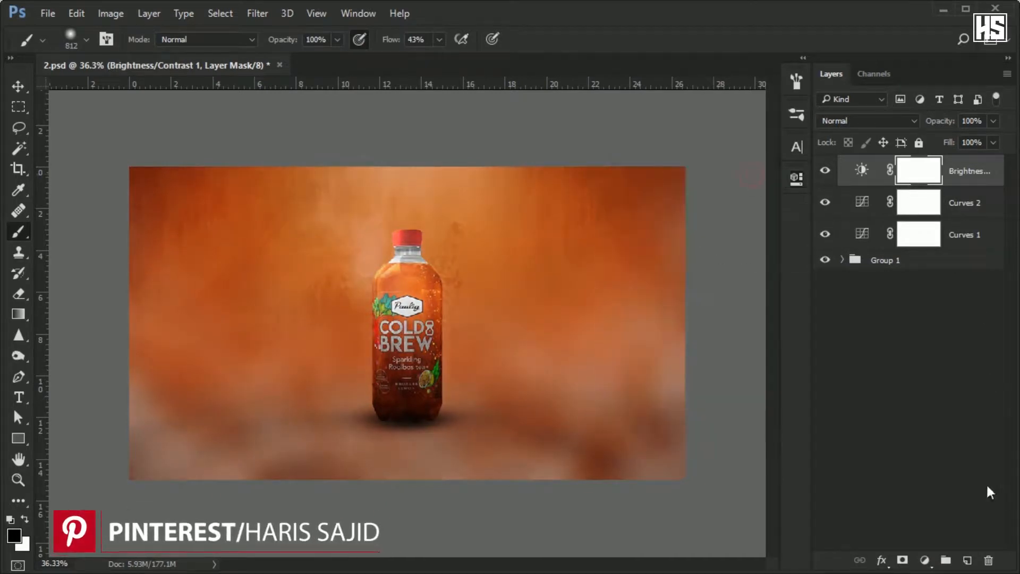
Add a Hue/Saturation adjustment layer on top of the stack with saturation reduced to -15.
left_click(924, 559)
left_click(866, 359)
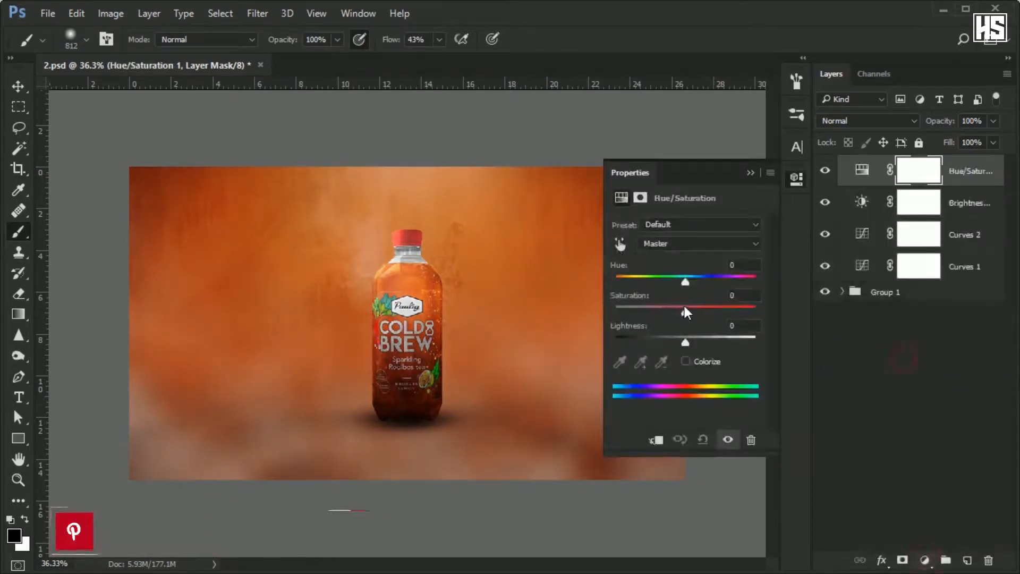
left_click_drag(685, 311, 674, 309)
left_click(697, 440)
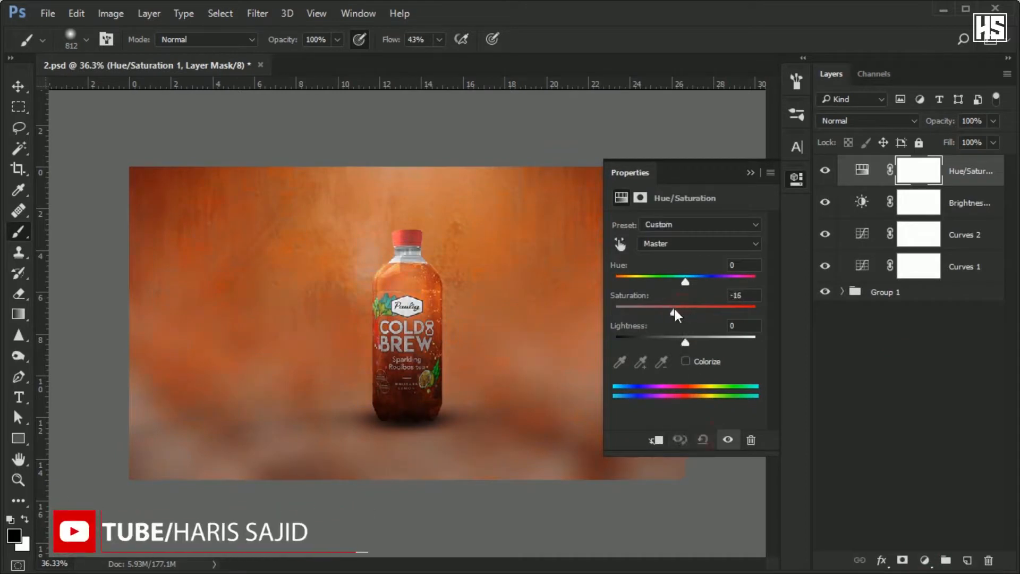
left_click(749, 172)
Group the adjustment layers together with Group 1 and create a merged copy of the new group above it.
left_click(952, 293, "shift")
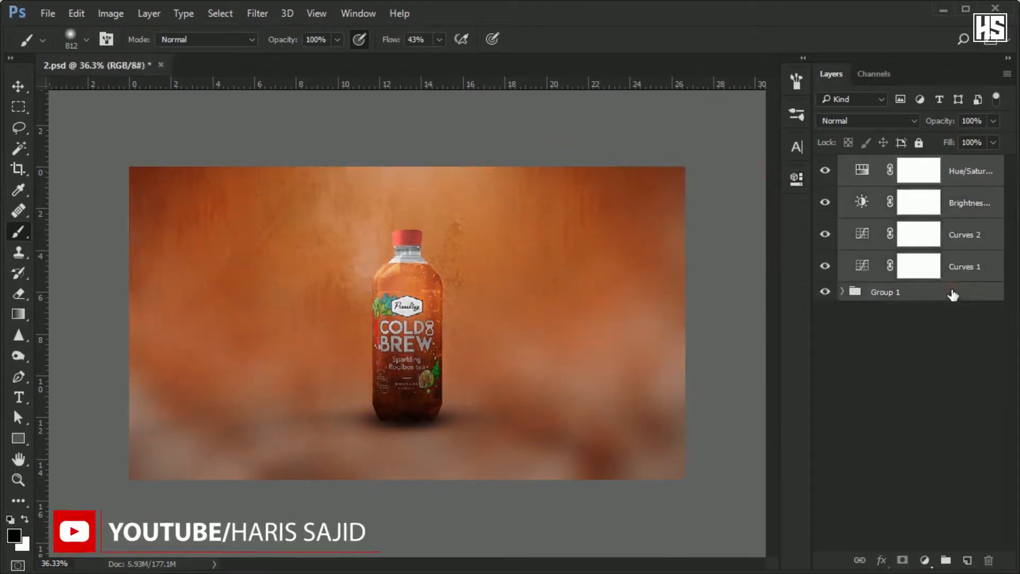
key("ctrl+g")
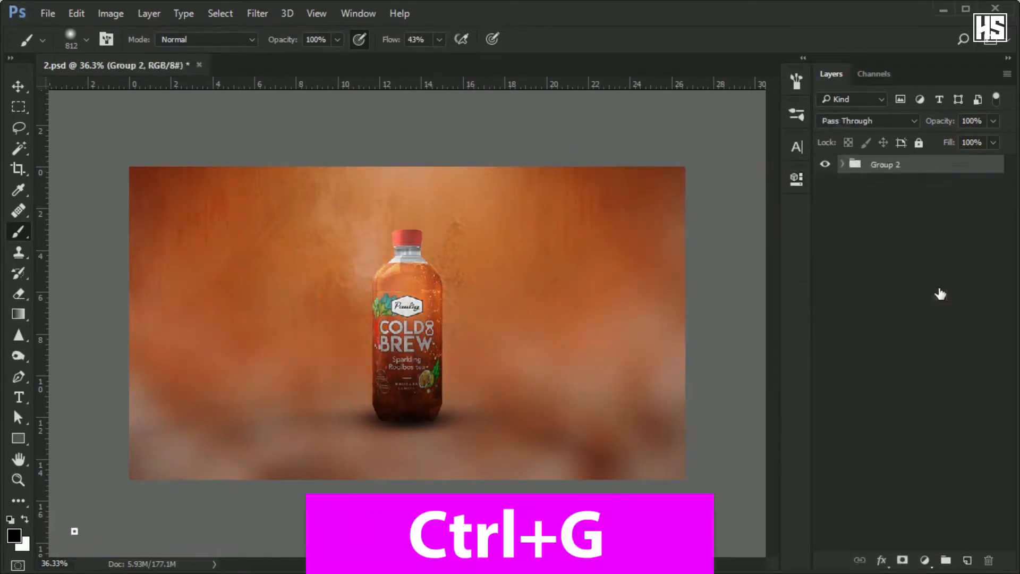
key("ctrl+e")
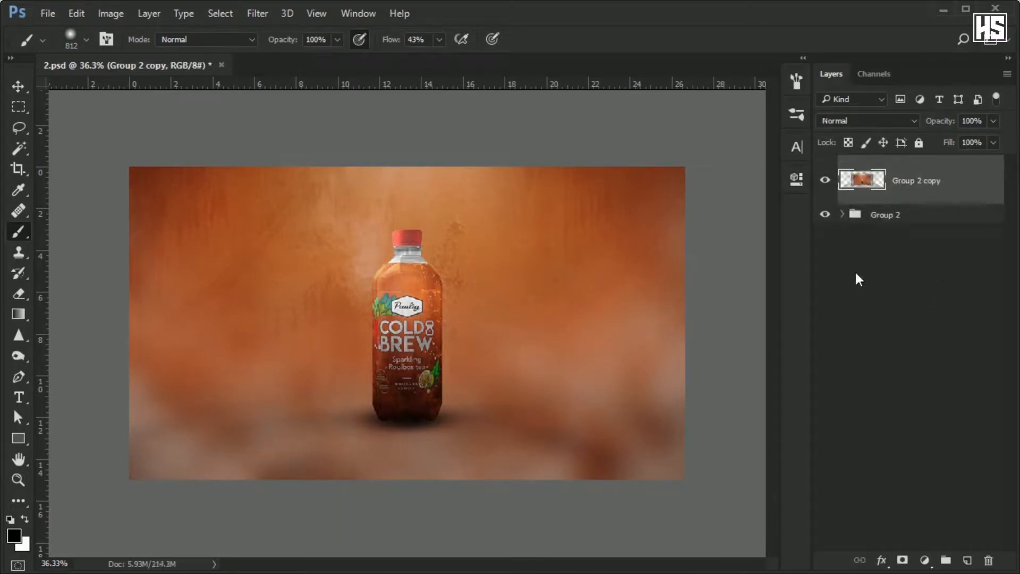
Add a smart-object copy of the merged scene above Group 2 copy and open the Camera Raw Filter on it.
key("ctrl+j")
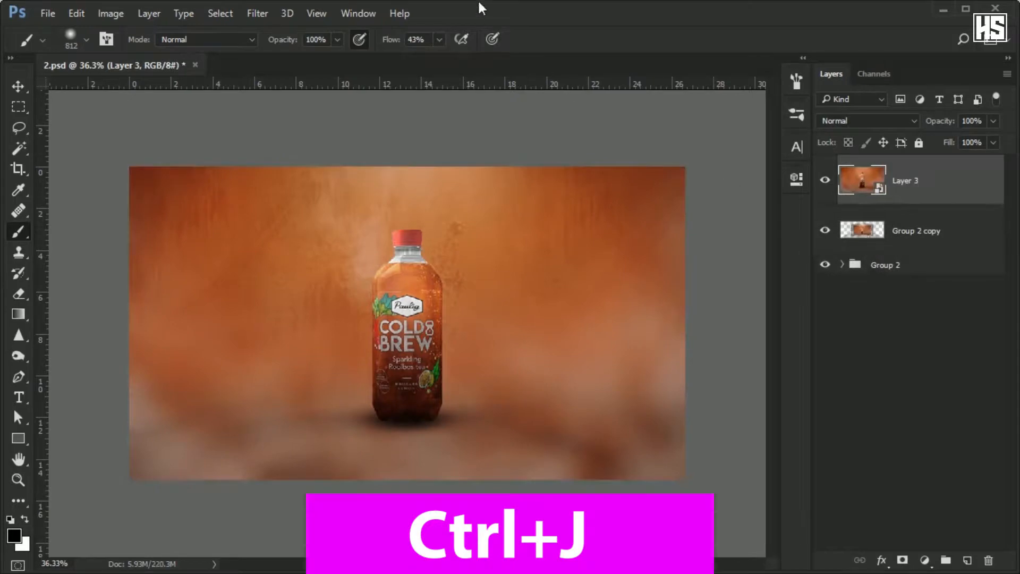
left_click(257, 13)
left_click(293, 106)
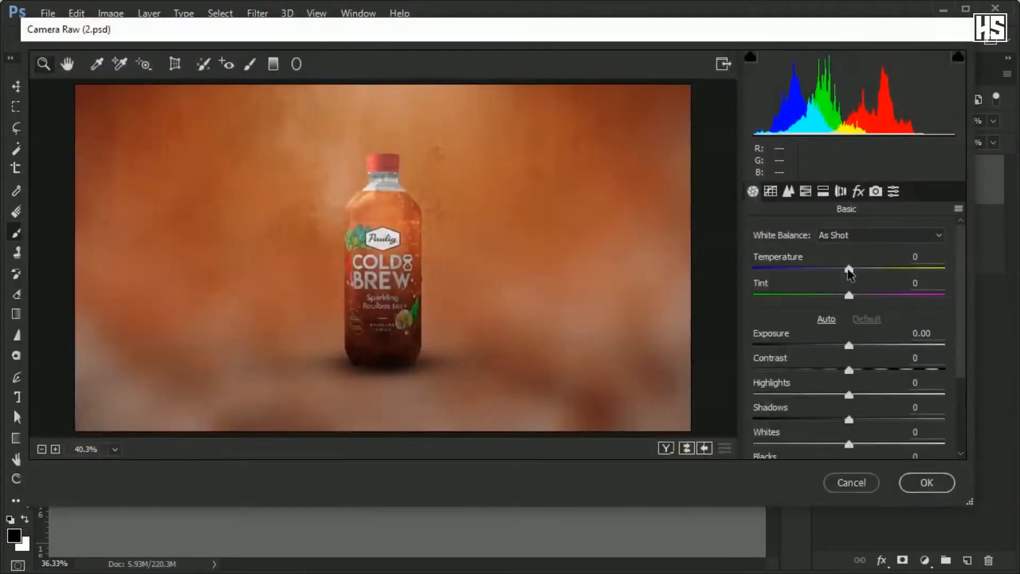
Adjust temperature and tint, and set exposure to -0.40, contrast +12, highlights +15, shadows -19, whites +38, blacks -58 and clarity +65.
left_click_drag(849, 269, 843, 296)
left_click_drag(849, 345, 863, 394)
left_click_drag(849, 419, 831, 419)
left_click_drag(849, 444, 884, 445)
scroll(879, 404, "down", 3)
left_click_drag(849, 355, 793, 355)
left_click_drag(849, 392, 924, 391)
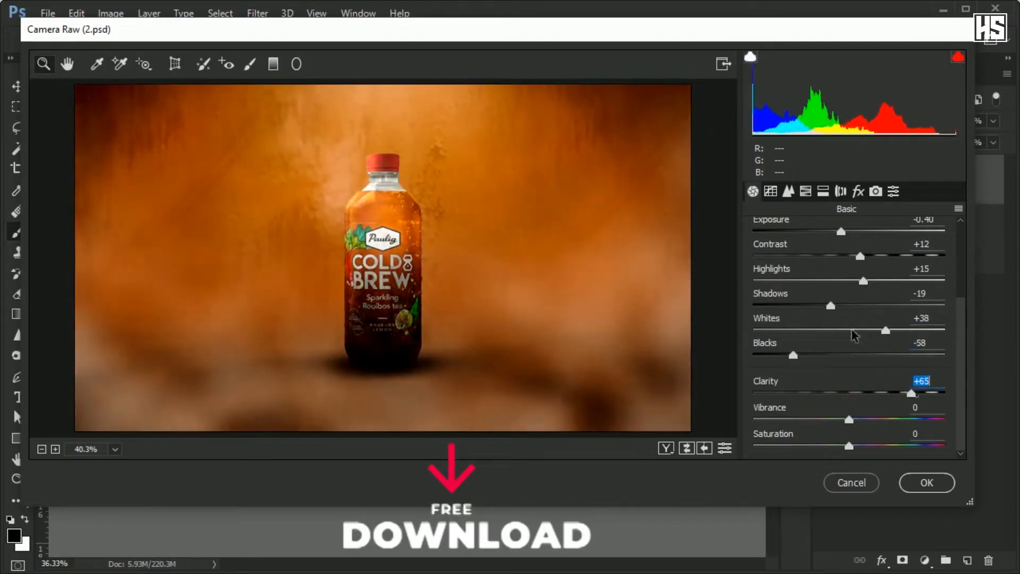
Set shadows to -3 and blacks to -22, and reduce vibrance to -20 and saturation to -5.
left_click_drag(831, 305, 846, 306)
left_click_drag(793, 355, 828, 355)
left_click_drag(849, 419, 820, 408)
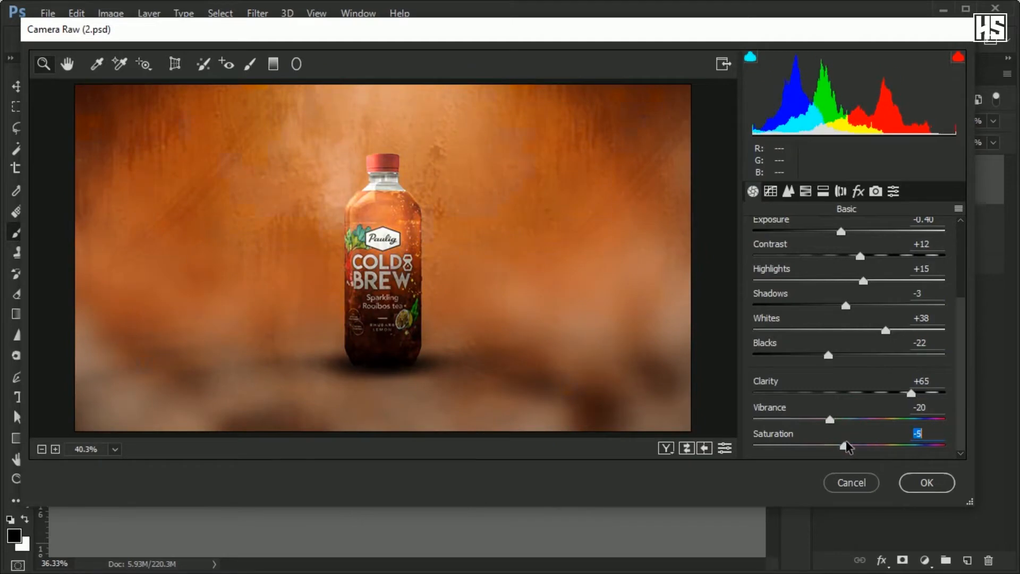
Set sharpening to 11 and luminance noise reduction to 8, with tone curve highlights +4, lights +6, darks +17 and shadows -34.
left_click(788, 191)
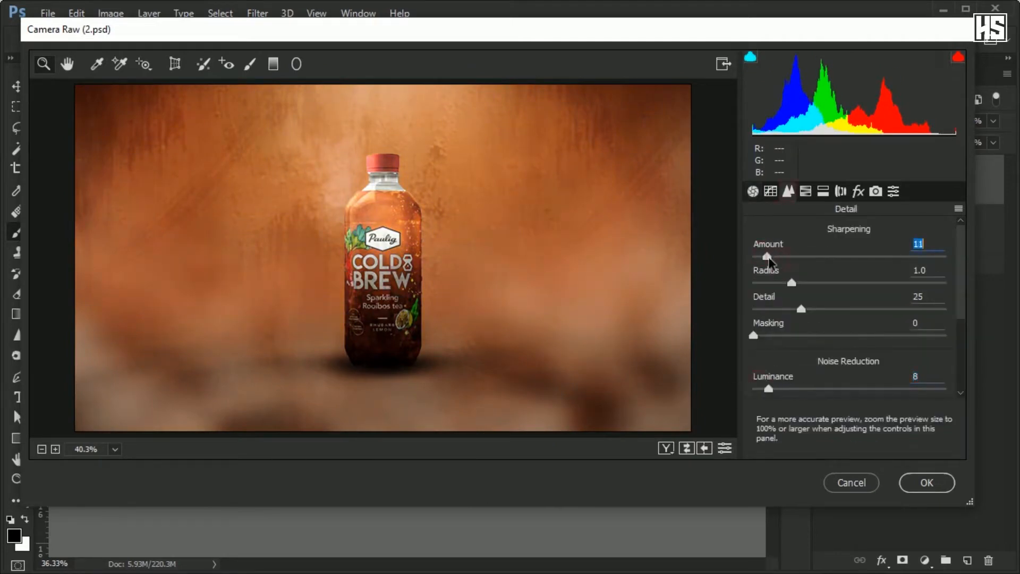
left_click(770, 191)
left_click_drag(849, 371, 822, 430)
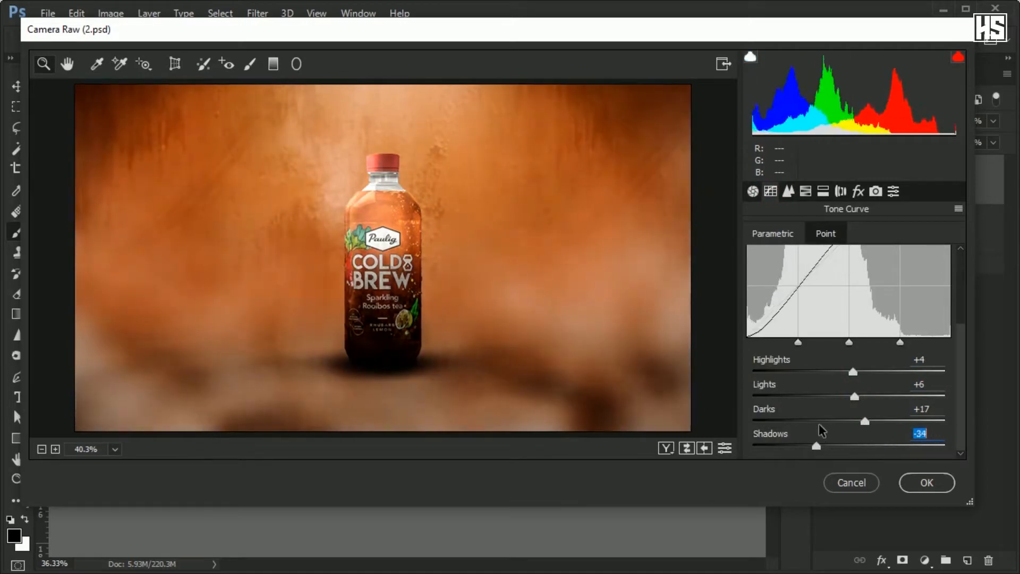
Darken the image corners with lens vignetting, split-tone the highlights with hue 65, saturation 19 and balance -26, and apply the filter.
left_click(840, 191)
scroll(803, 260, "down", 5)
left_click_drag(850, 390, 829, 391)
left_click(823, 192)
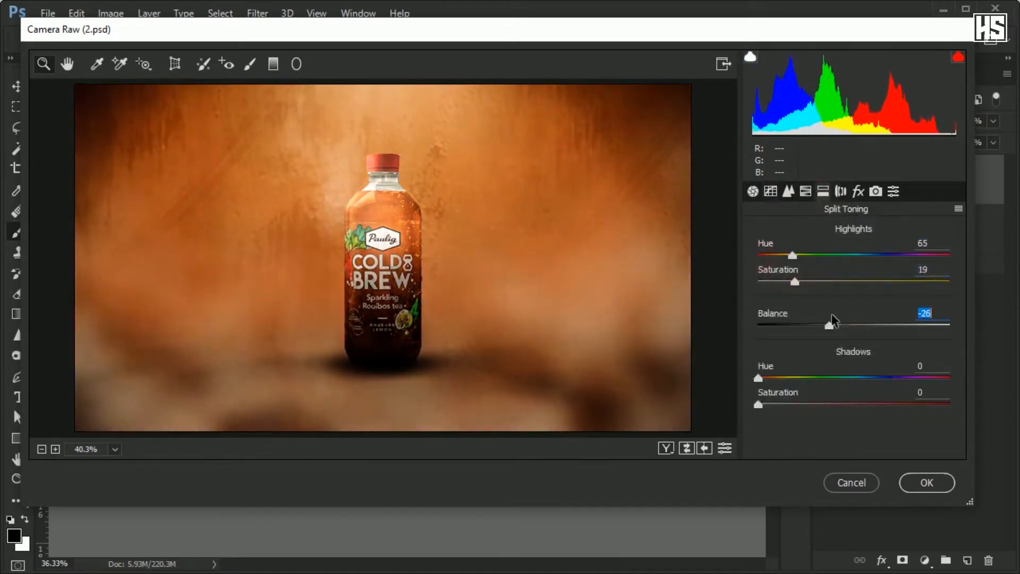
left_click(908, 475)
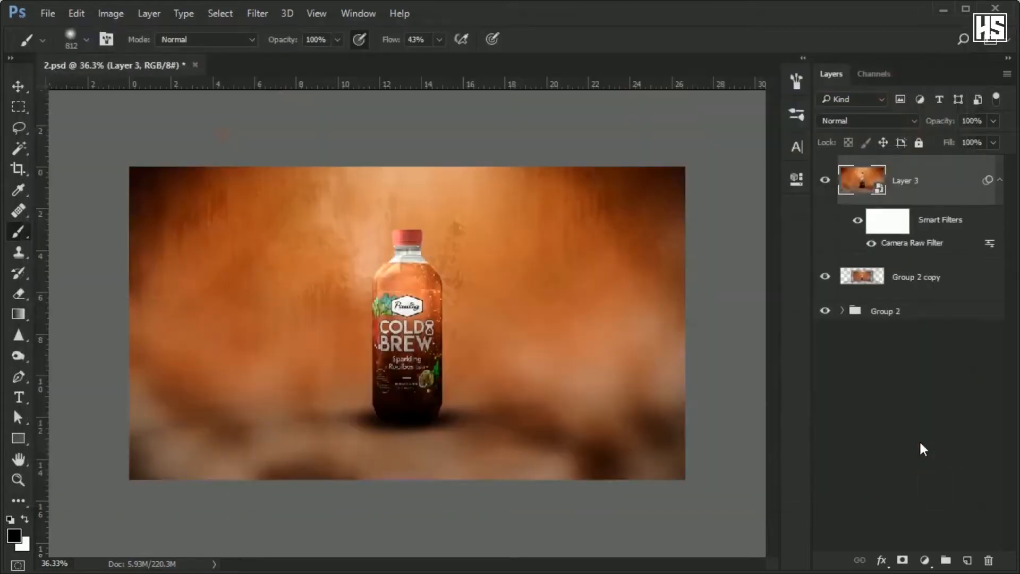